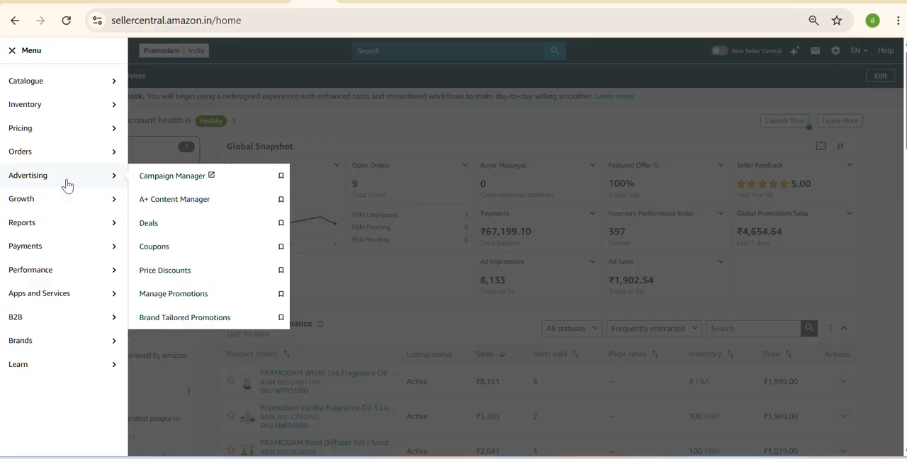
# - Open the Manage Promotions dashboard and start creating a new standard coupon
pyautogui.click(179, 260)
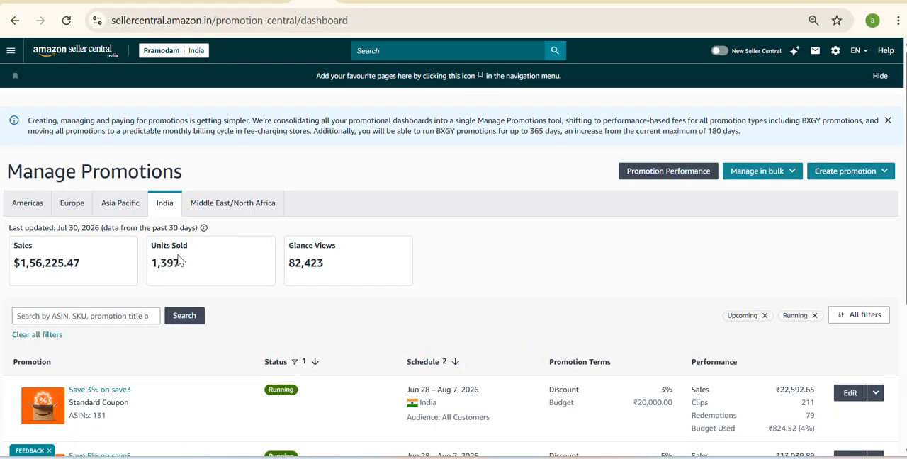
pyautogui.scroll(-1, 181, 263)
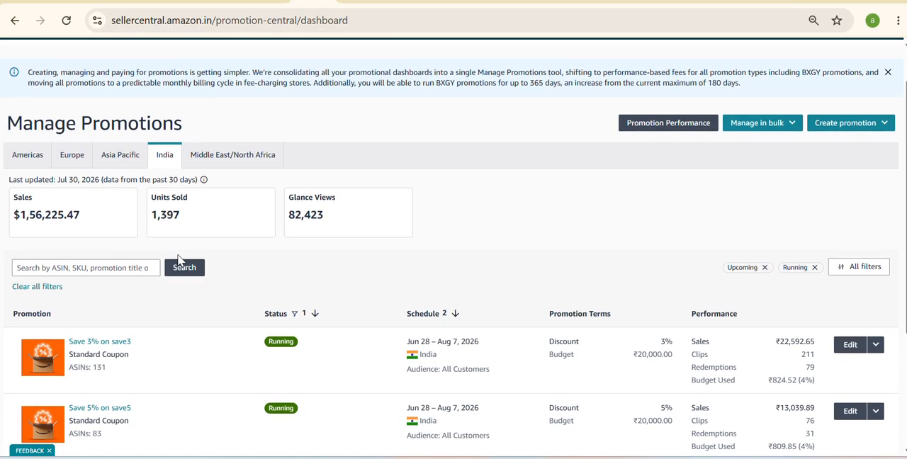
pyautogui.scroll(-1, 184, 255)
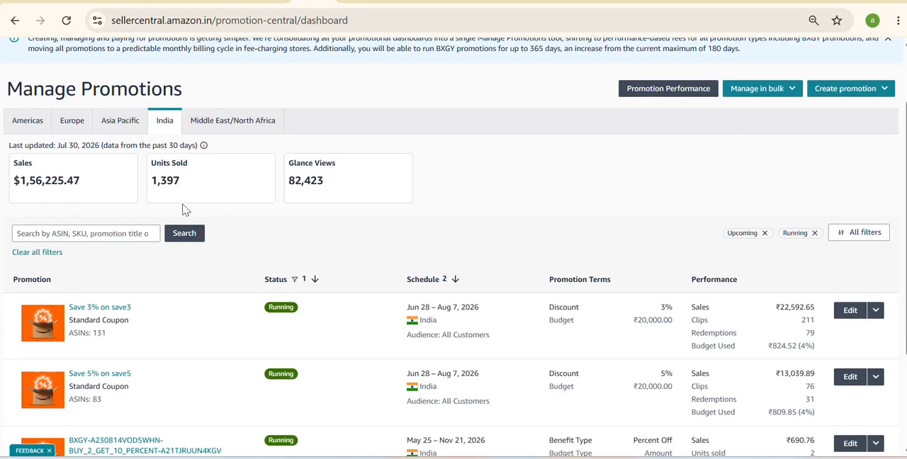
pyautogui.scroll(2, 316, 194)
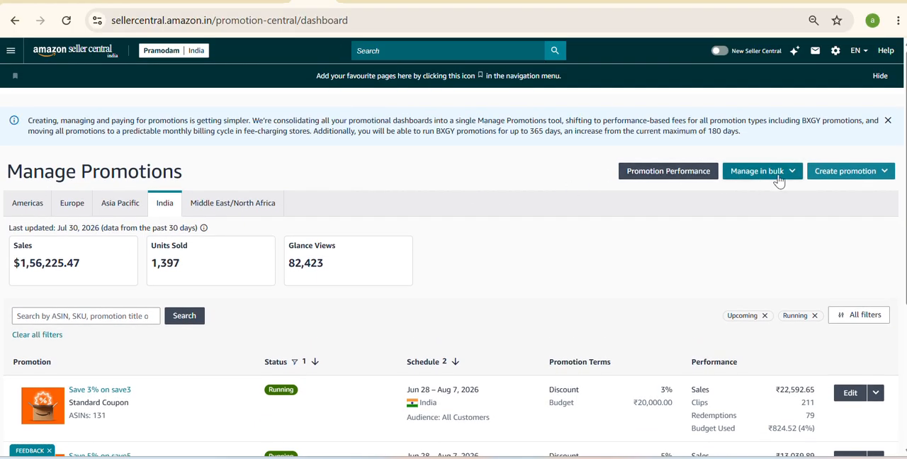
pyautogui.click(847, 172)
pyautogui.click(831, 250)
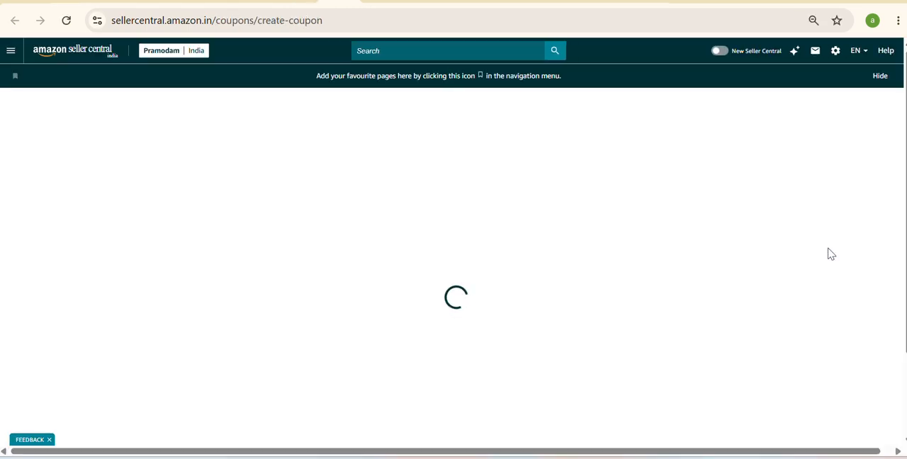
pyautogui.scroll(-2, 479, 333)
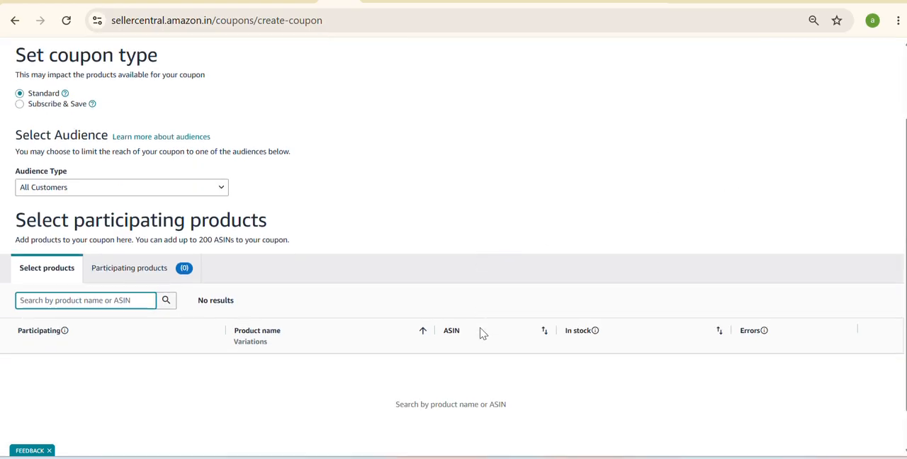
pyautogui.scroll(2, 480, 333)
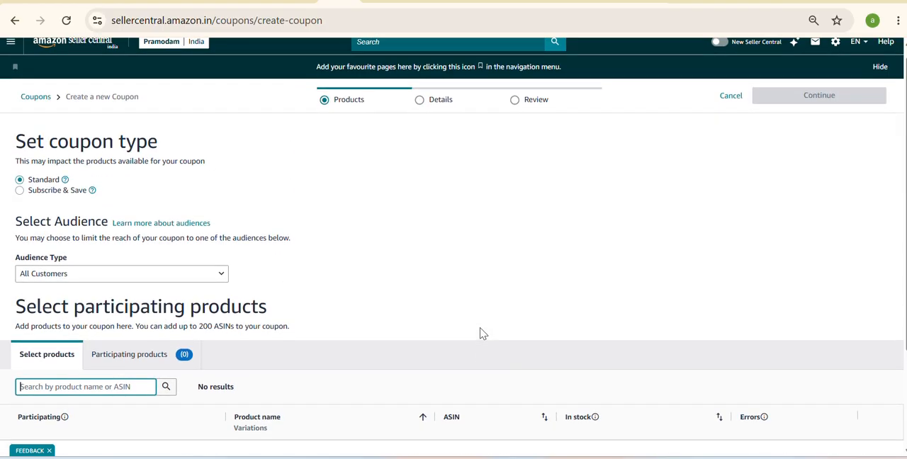
# - View the available audience types for the coupon, keeping All Customers
pyautogui.click(112, 388)
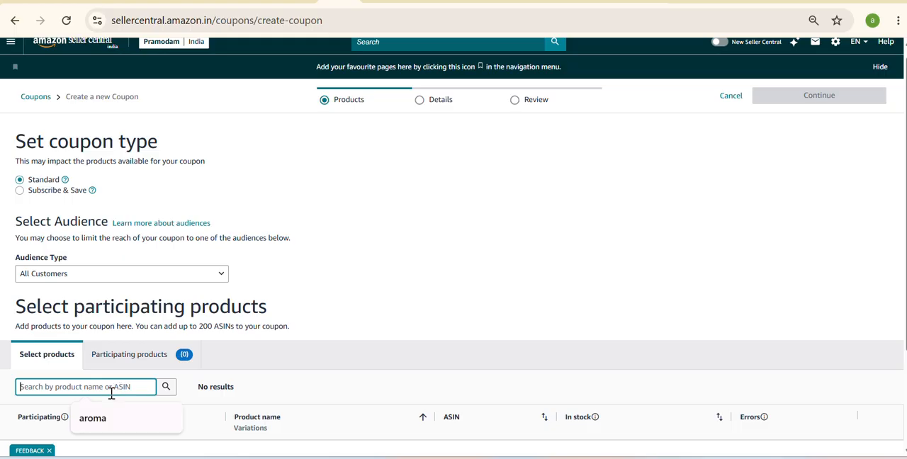
pyautogui.click(221, 281)
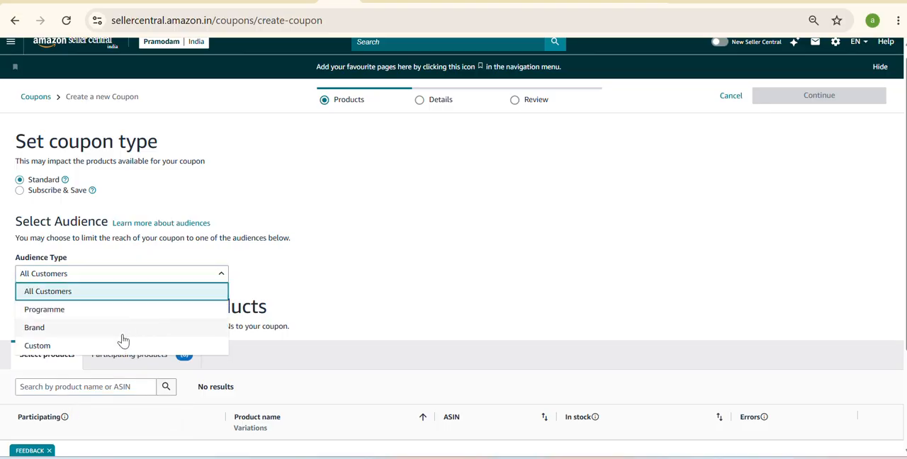
pyautogui.scroll(-1, 144, 313)
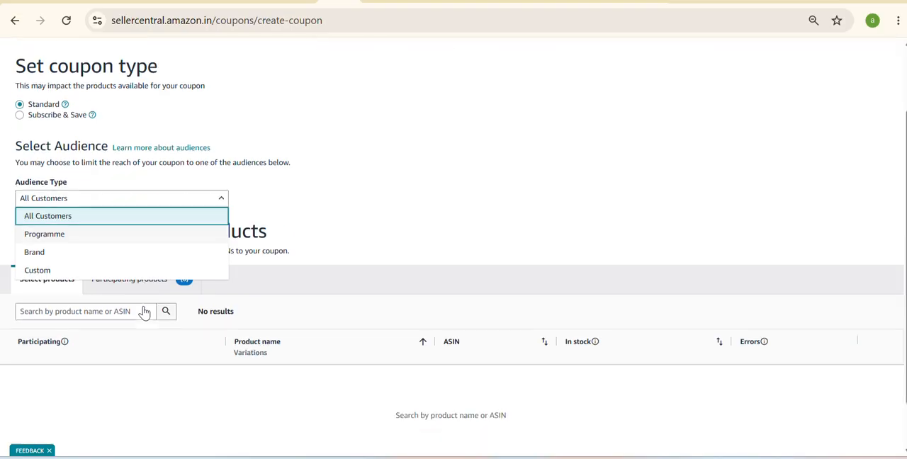
pyautogui.scroll(-1, 144, 312)
pyautogui.click(300, 224)
# - Search the products for "aroma" and add Pramodam Aroma oil 15 ml Pack of 6 with its variations to the coupon
pyautogui.click(100, 287)
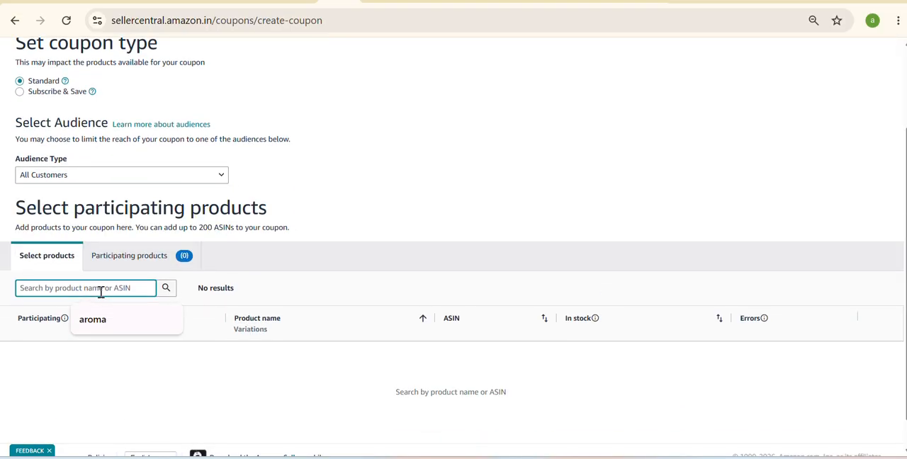
pyautogui.click(101, 321)
pyautogui.click(166, 290)
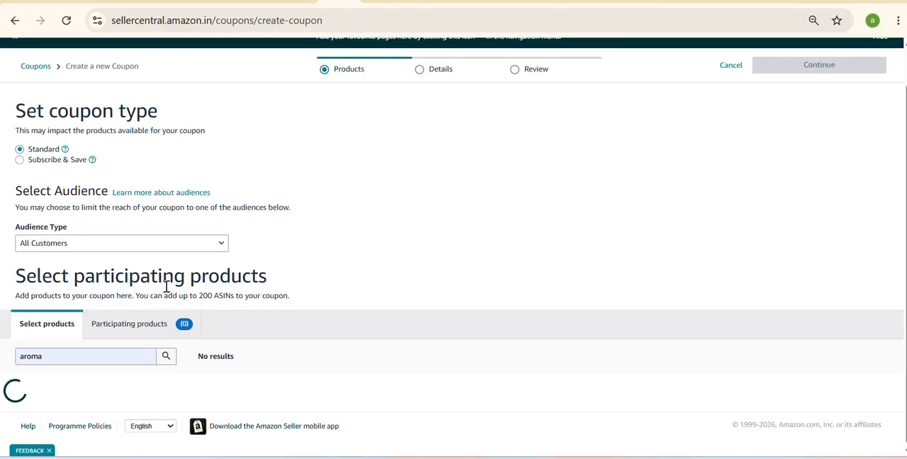
pyautogui.scroll(-3, 167, 287)
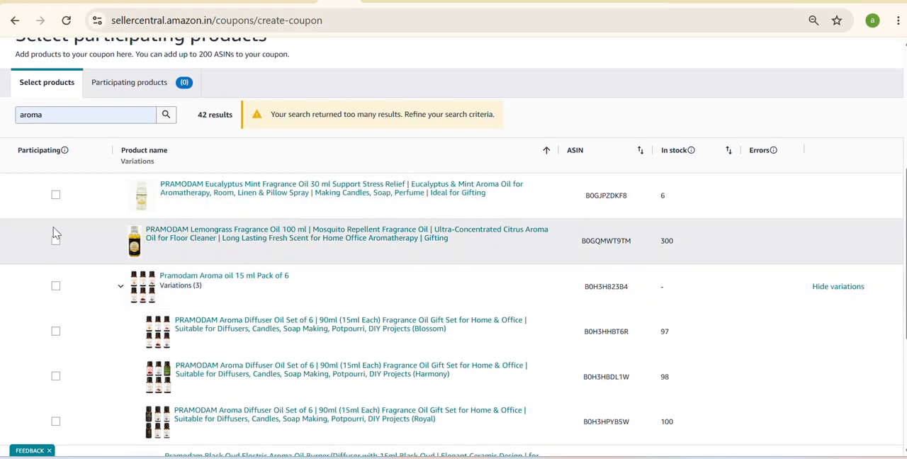
pyautogui.click(56, 287)
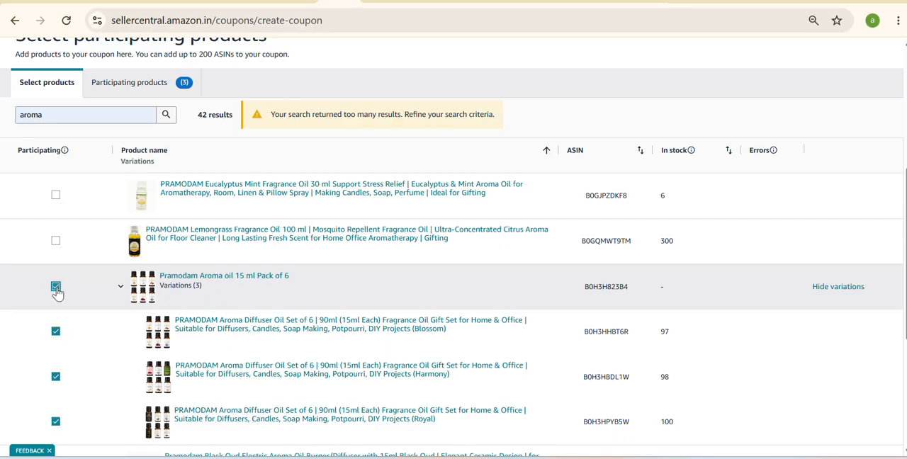
# - Clear the product search term and continue to the coupon's details
pyautogui.doubleClick(100, 111)
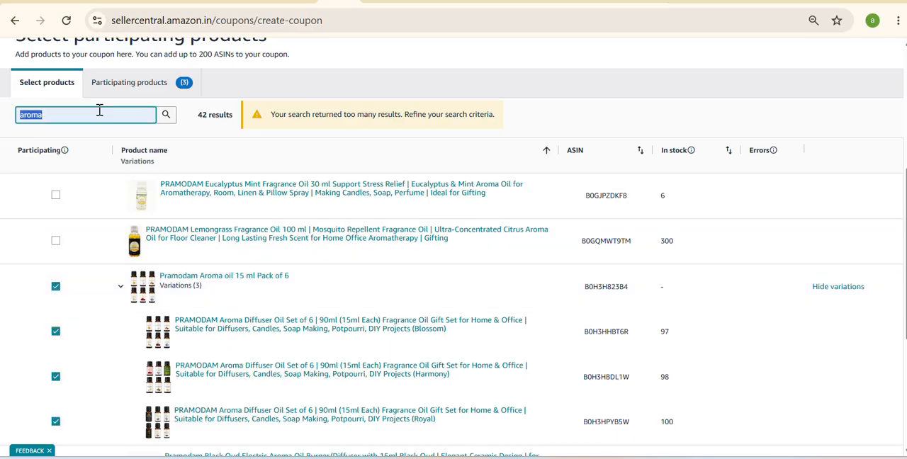
pyautogui.press('BackSpace')
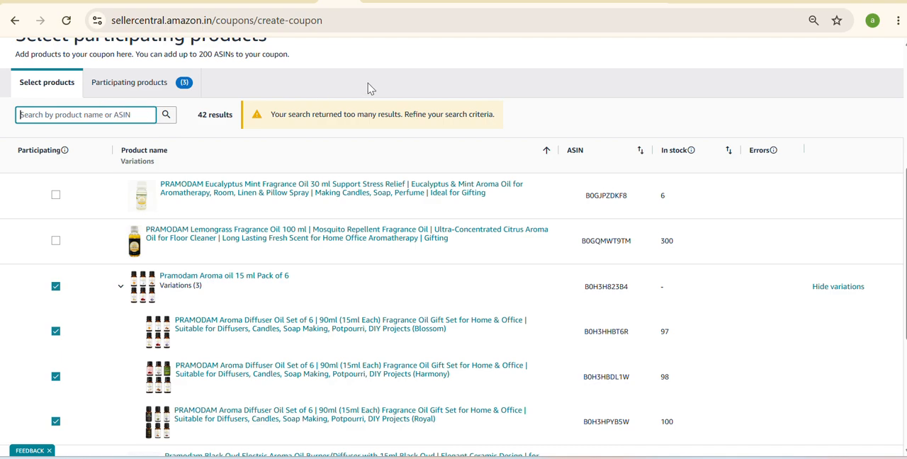
pyautogui.click(395, 87)
pyautogui.scroll(-4, 395, 87)
pyautogui.scroll(10, 394, 87)
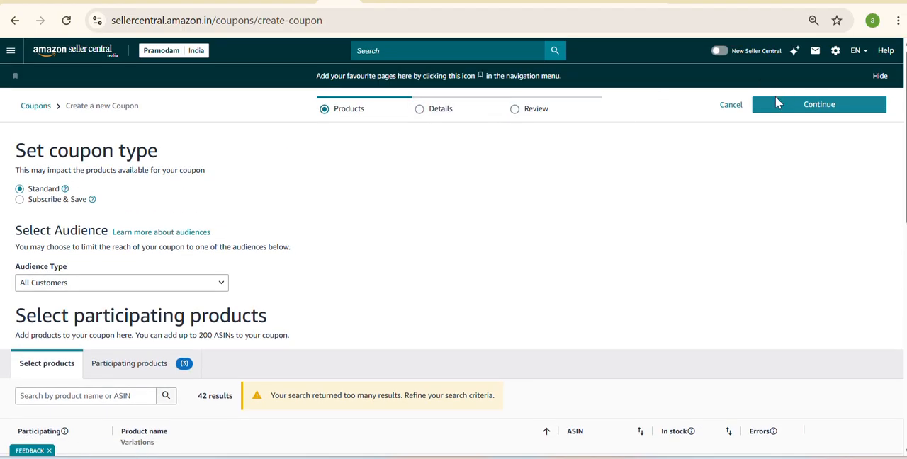
pyautogui.click(775, 108)
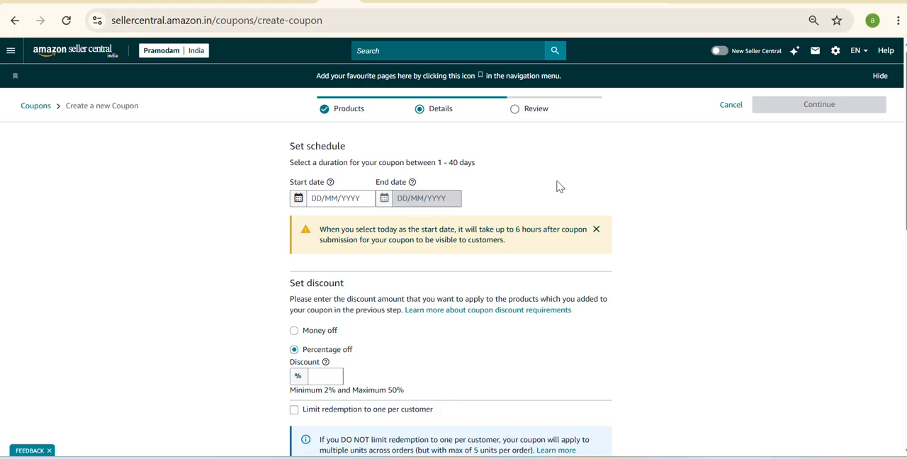
# - Set the coupon's start date to 03/08/2026
pyautogui.tripleClick(442, 162)
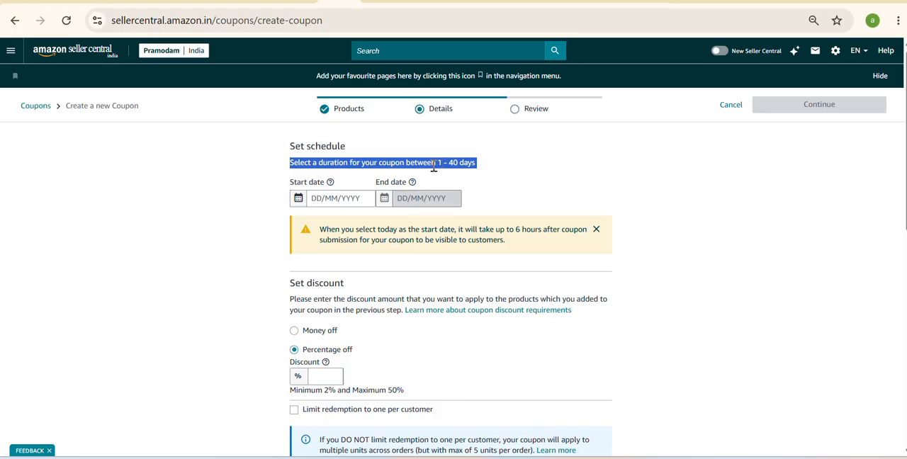
pyautogui.click(357, 202)
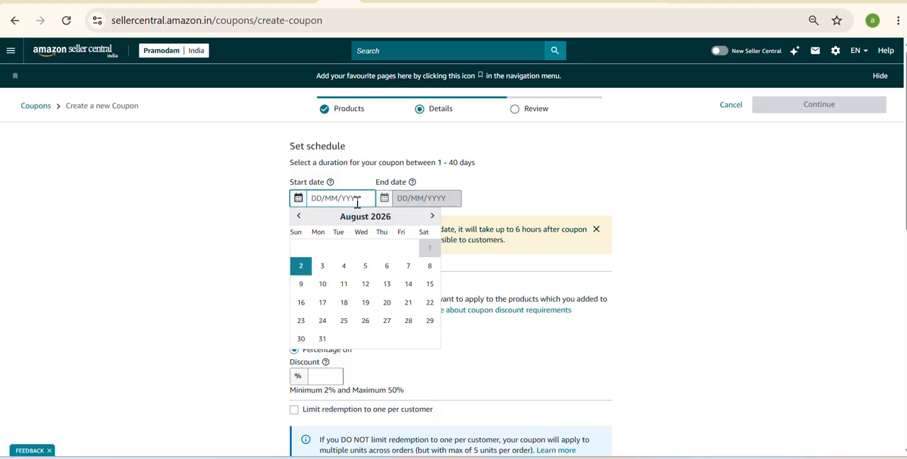
pyautogui.click(320, 268)
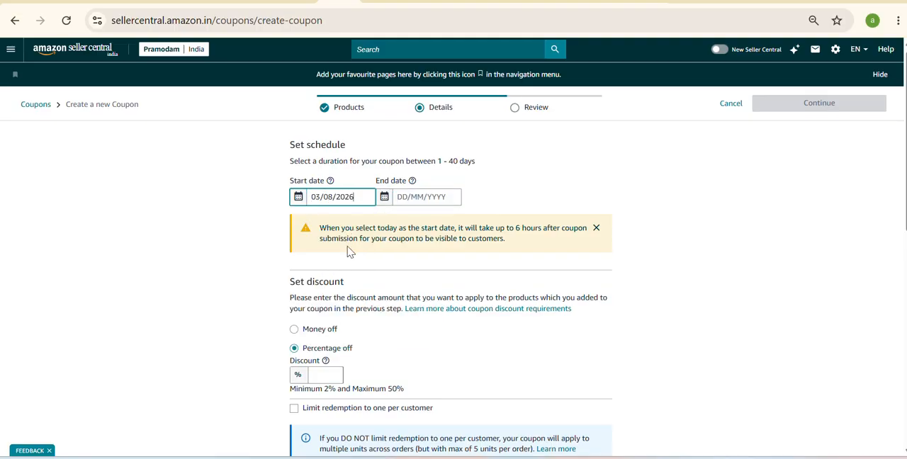
# - Set a percentage-off discount of 2% and limit redemption to one per customer
pyautogui.scroll(-3, 348, 251)
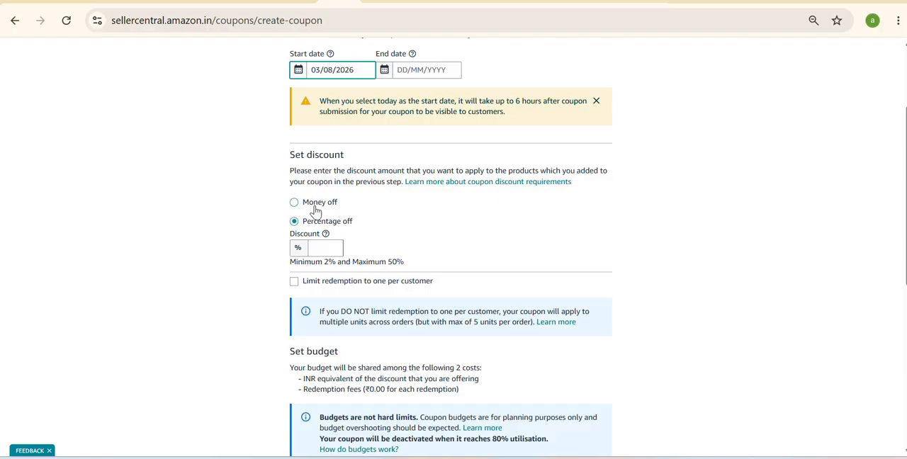
pyautogui.click(316, 210)
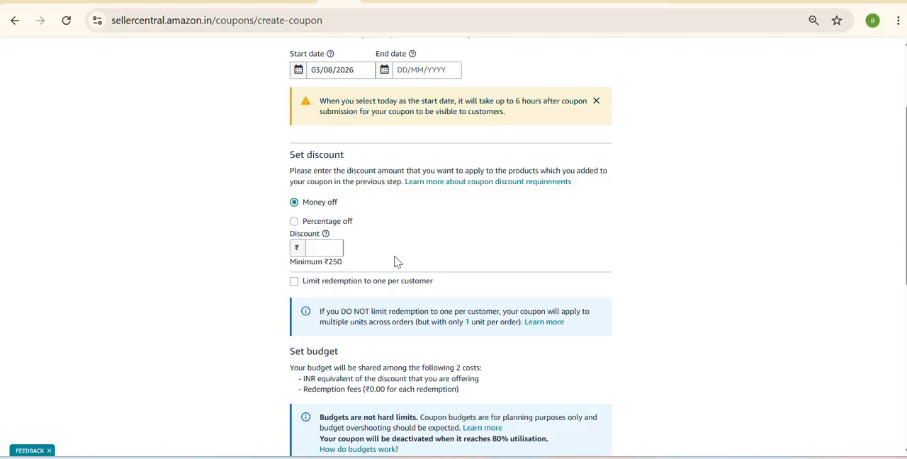
pyautogui.click(333, 225)
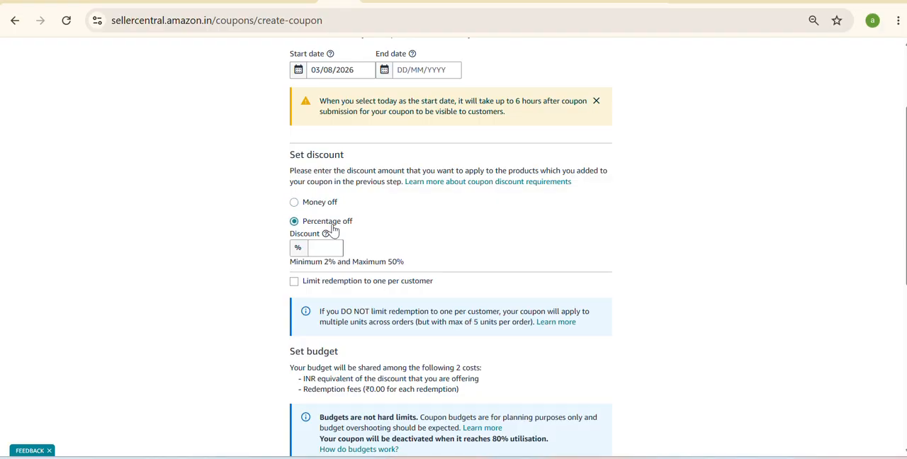
pyautogui.click(327, 248)
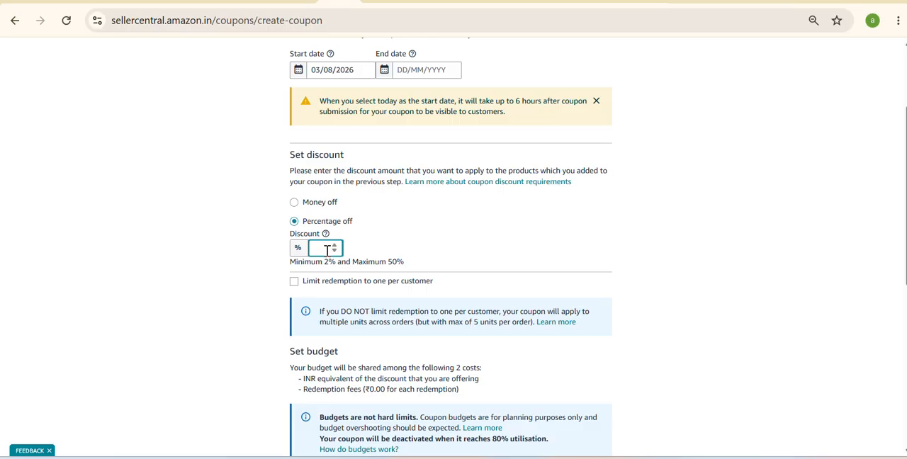
pyautogui.write('2')
pyautogui.click(483, 261)
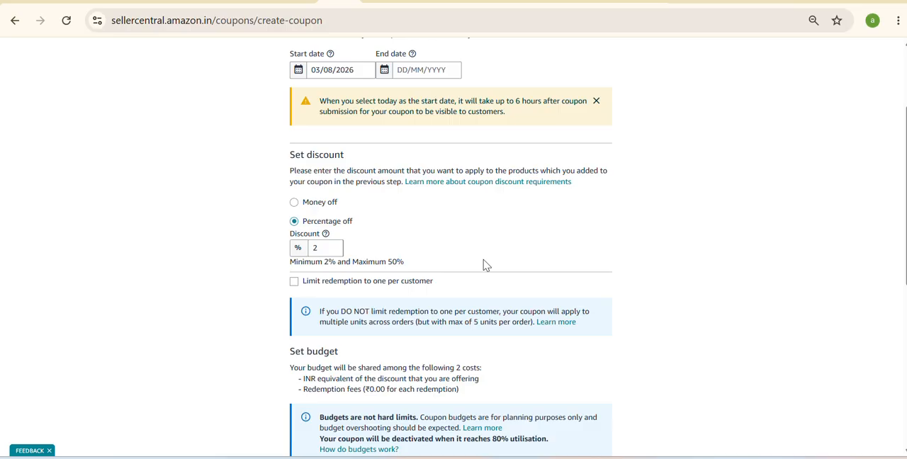
pyautogui.click(348, 290)
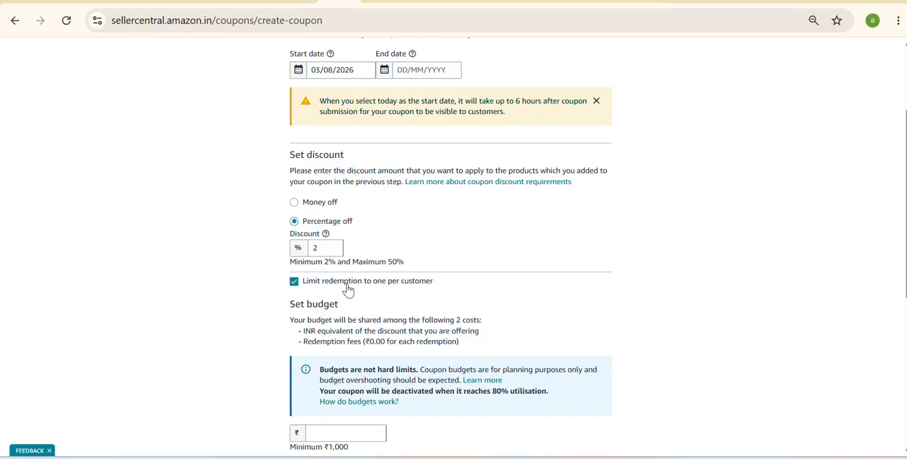
# - Set the coupon's budget to ₹10000
pyautogui.scroll(-2, 348, 290)
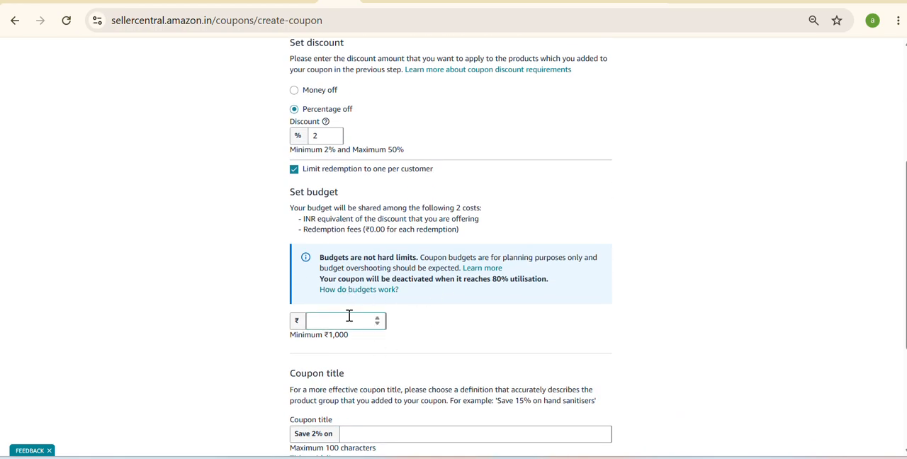
pyautogui.click(349, 316)
pyautogui.write('10000')
pyautogui.click(429, 344)
# - Enter "buy get 2 percent off" as the coupon title
pyautogui.scroll(-2, 429, 344)
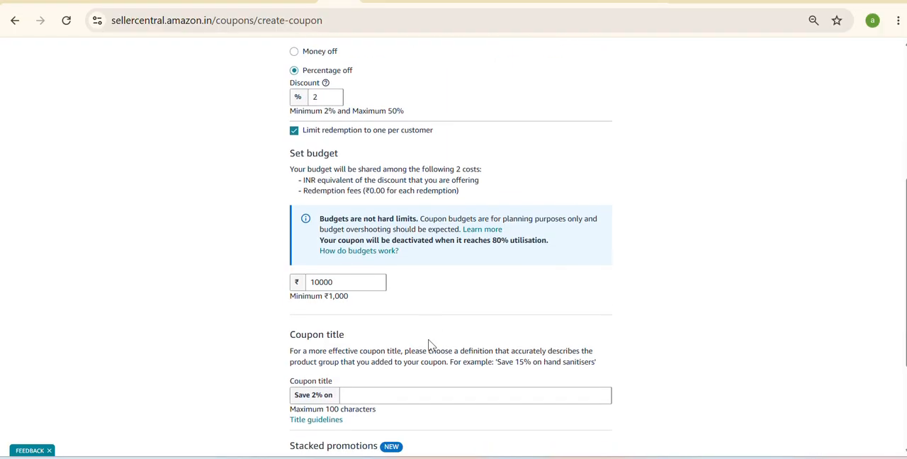
pyautogui.click(423, 304)
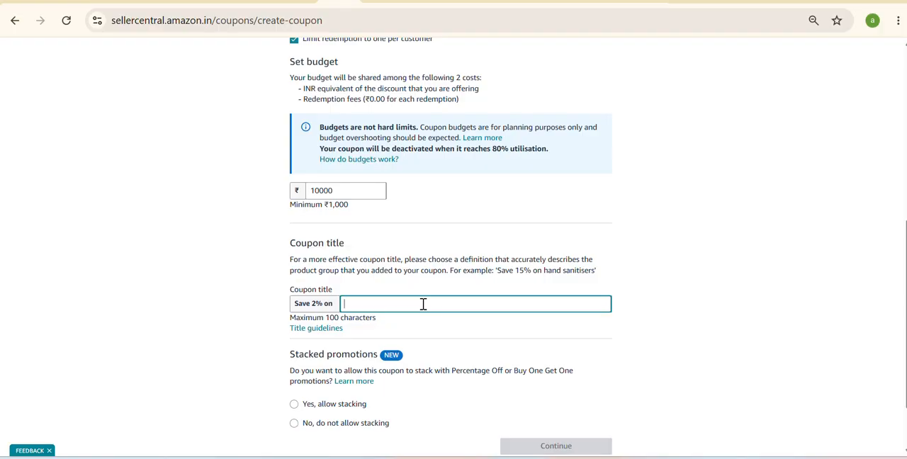
pyautogui.write('buy get 2 percent off')
pyautogui.click(464, 347)
# - Disallow stacking with other promotions and look over the entered coupon details
pyautogui.scroll(-2, 465, 348)
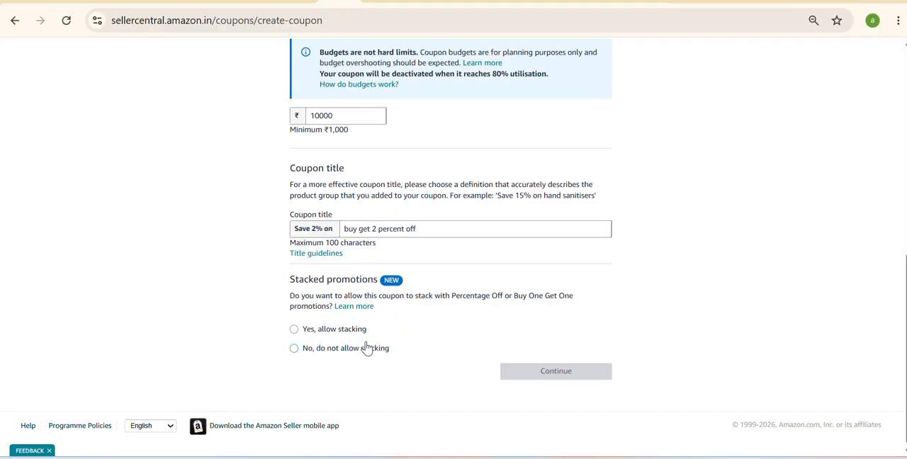
pyautogui.click(331, 352)
pyautogui.scroll(2, 442, 344)
pyautogui.scroll(5, 442, 344)
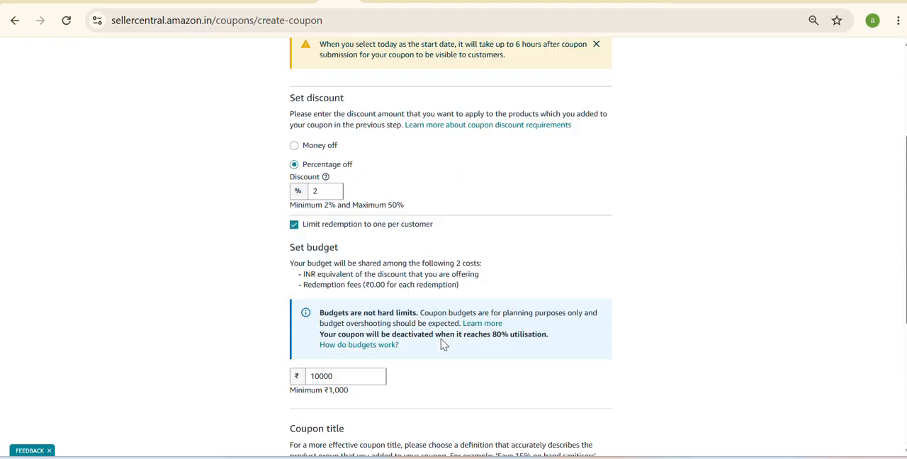
pyautogui.scroll(-4, 442, 344)
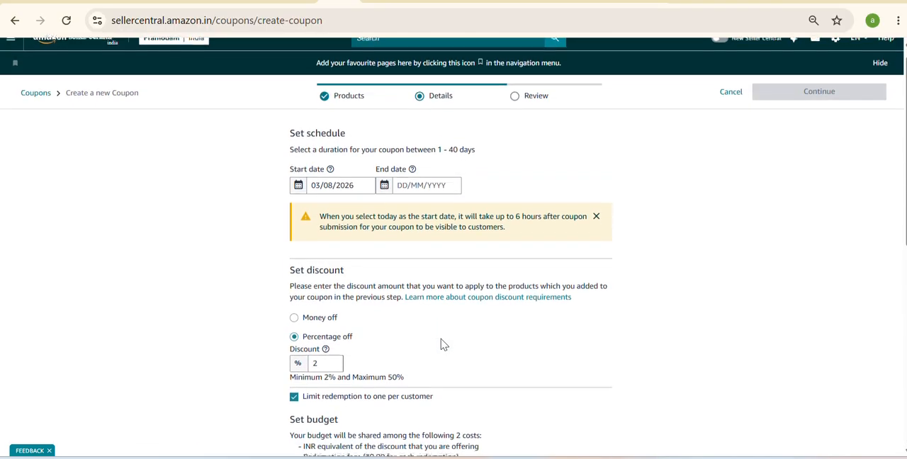
pyautogui.scroll(-5, 441, 340)
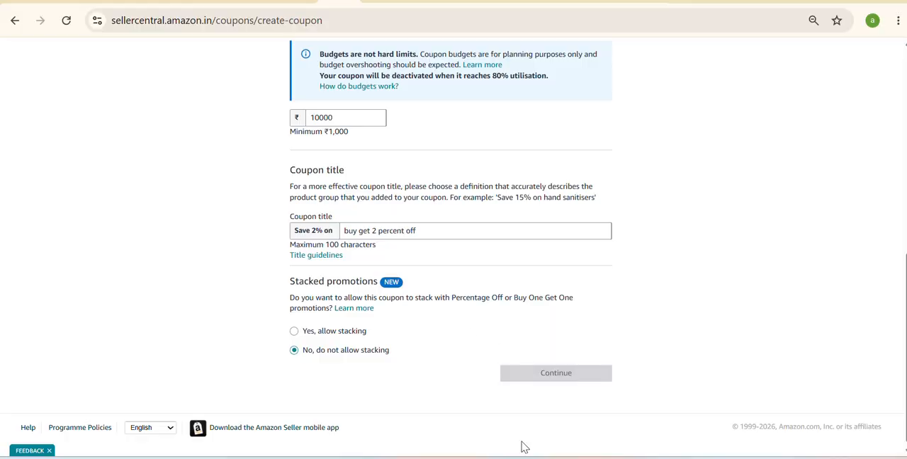
# - Set the coupon's end date to 31/08/2026 and continue to the review stage
pyautogui.scroll(10, 499, 188)
pyautogui.scroll(1, 499, 193)
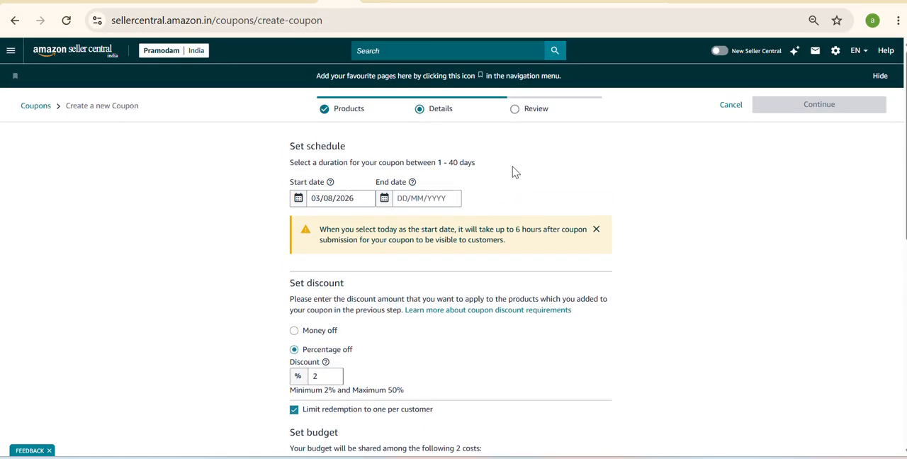
pyautogui.click(417, 201)
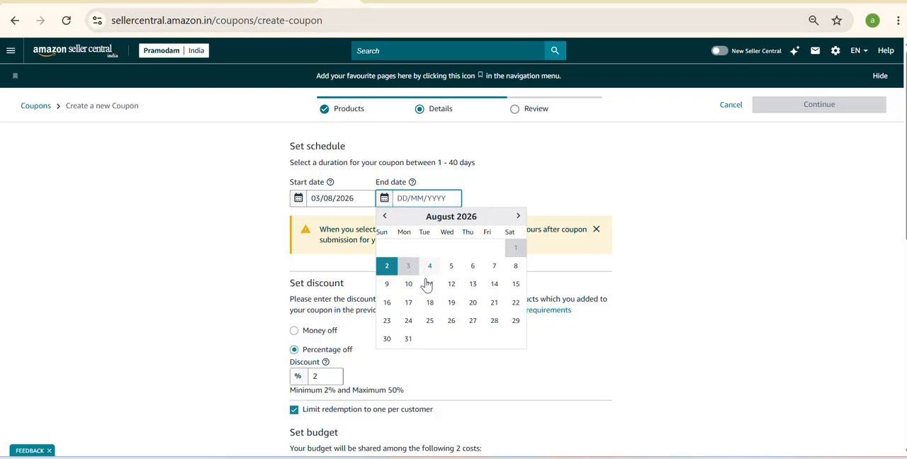
pyautogui.click(408, 339)
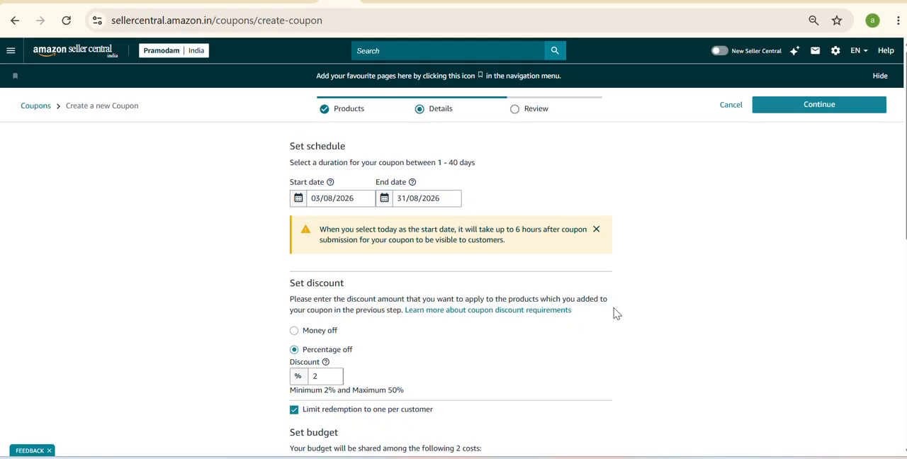
pyautogui.click(855, 115)
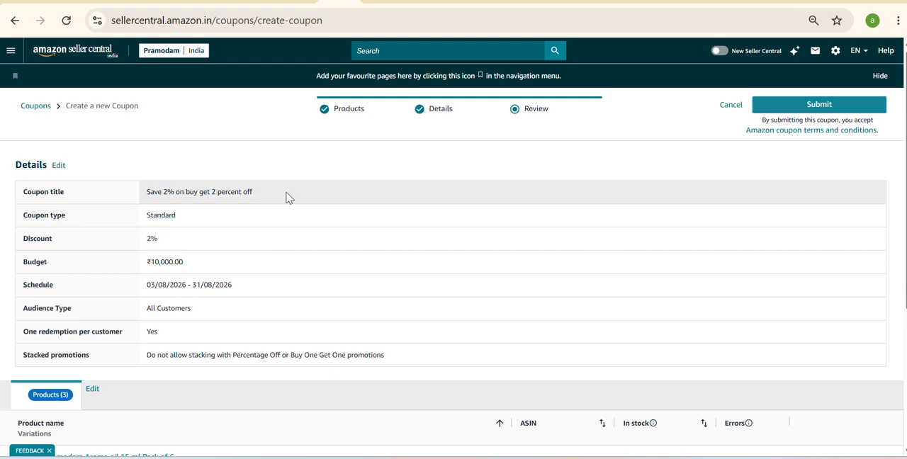
# - Review the coupon's title, type, discount, budget, schedule, redemption and stacking settings, and the included products
pyautogui.scroll(-1, 280, 196)
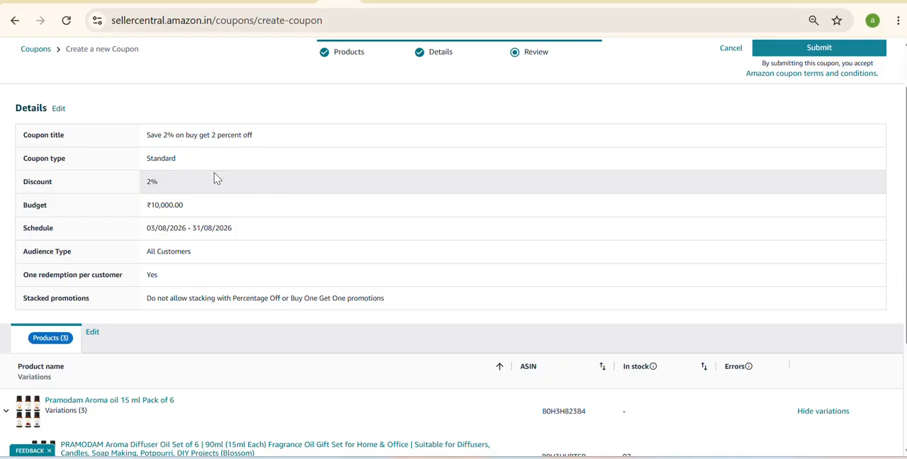
pyautogui.doubleClick(167, 159)
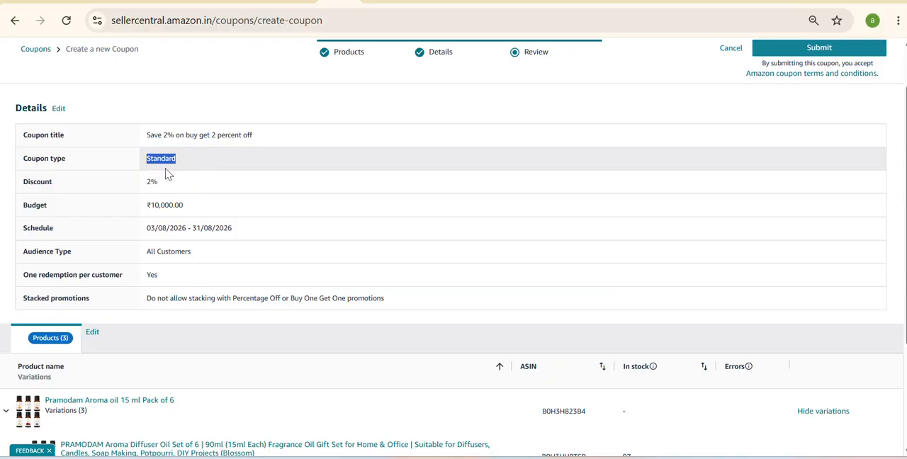
pyautogui.click(166, 182)
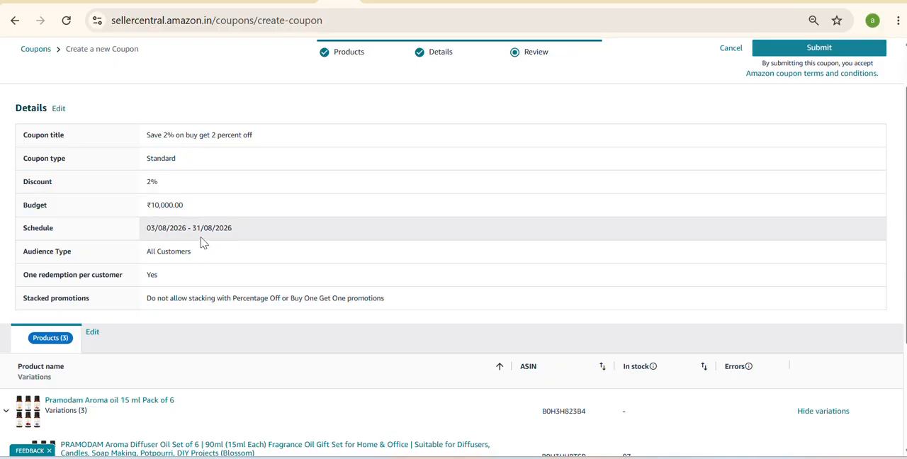
pyautogui.scroll(-1, 204, 241)
pyautogui.scroll(-2, 205, 241)
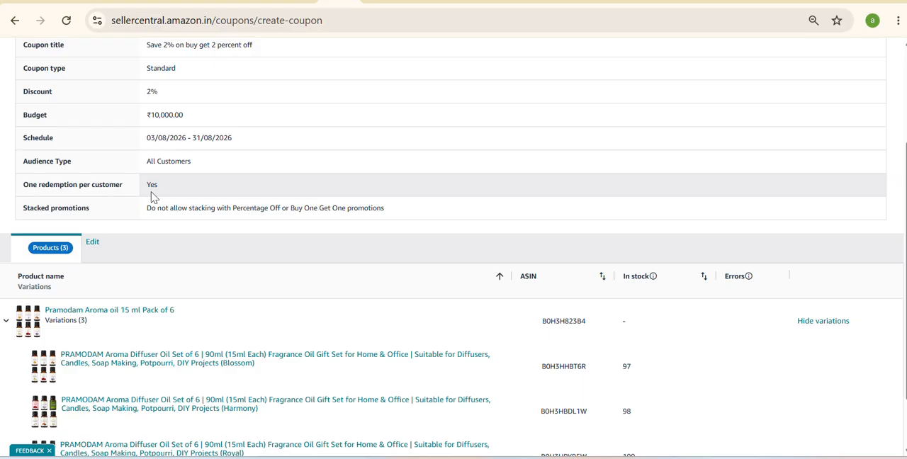
pyautogui.scroll(-2, 205, 223)
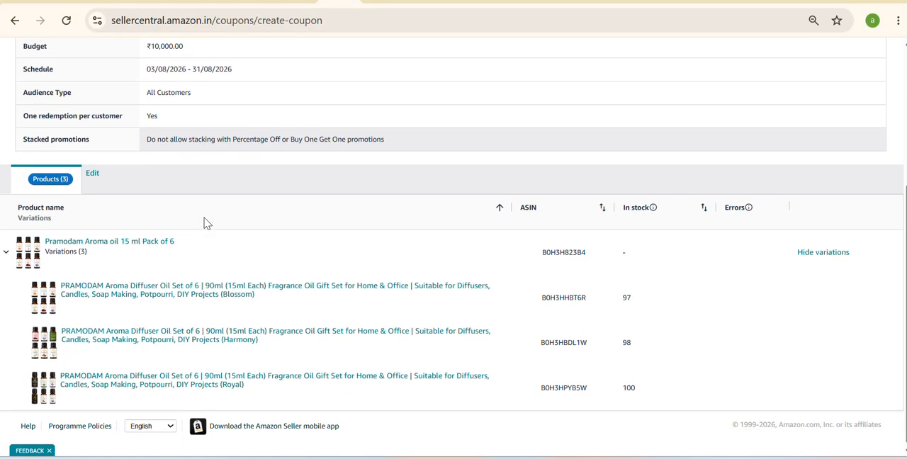
pyautogui.scroll(4, 348, 277)
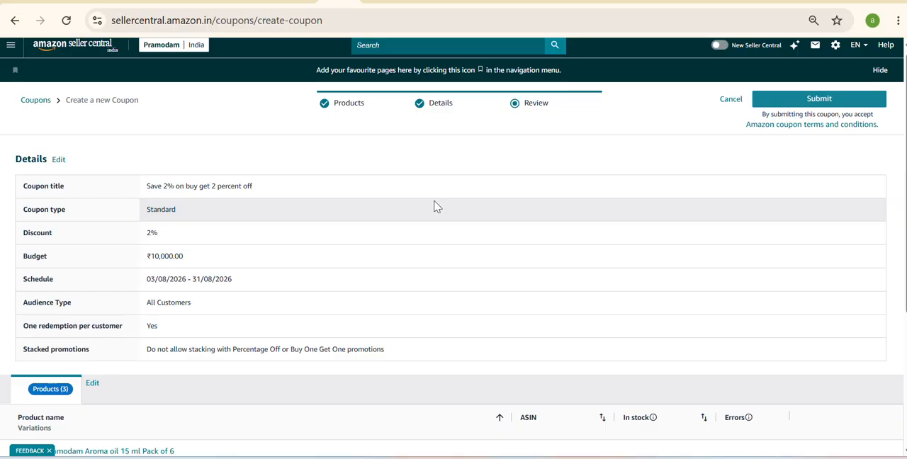
# - Switch to the AIR-ROMA Madurai Jasmine aroma oil listing on Amazon and examine how its coupon offer is displayed
pyautogui.click(382, 9)
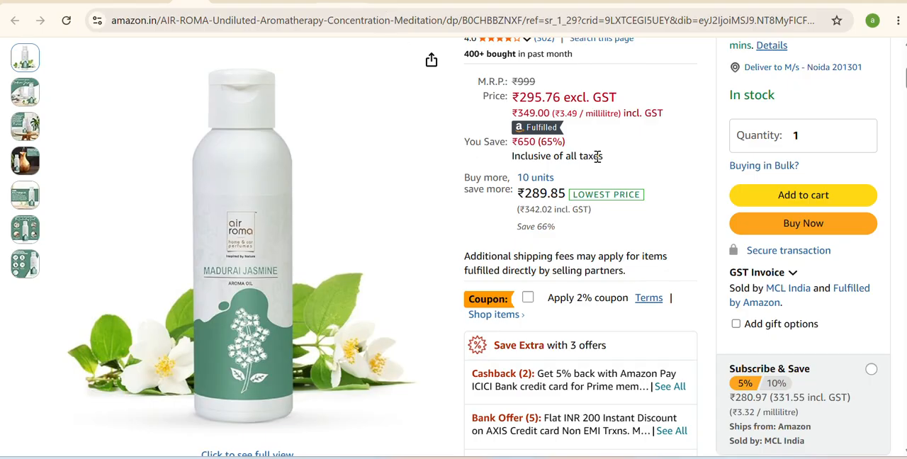
pyautogui.scroll(2, 609, 167)
pyautogui.scroll(-2, 606, 170)
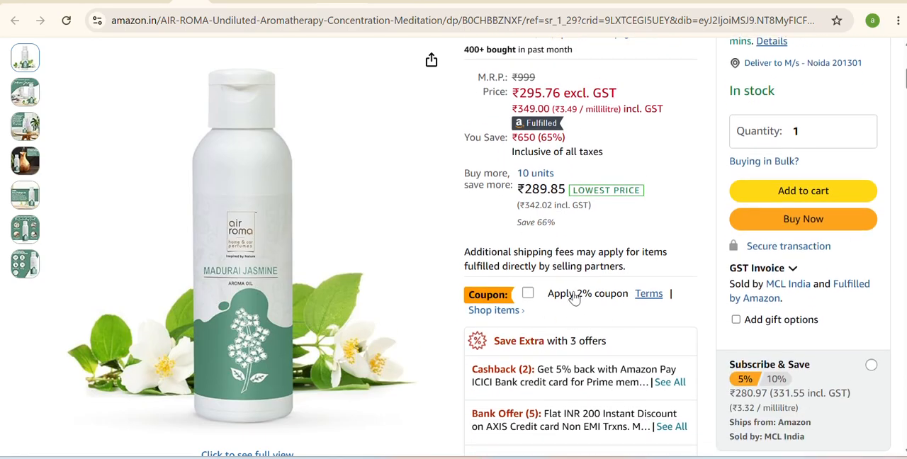
pyautogui.scroll(-1, 575, 299)
pyautogui.scroll(1, 575, 299)
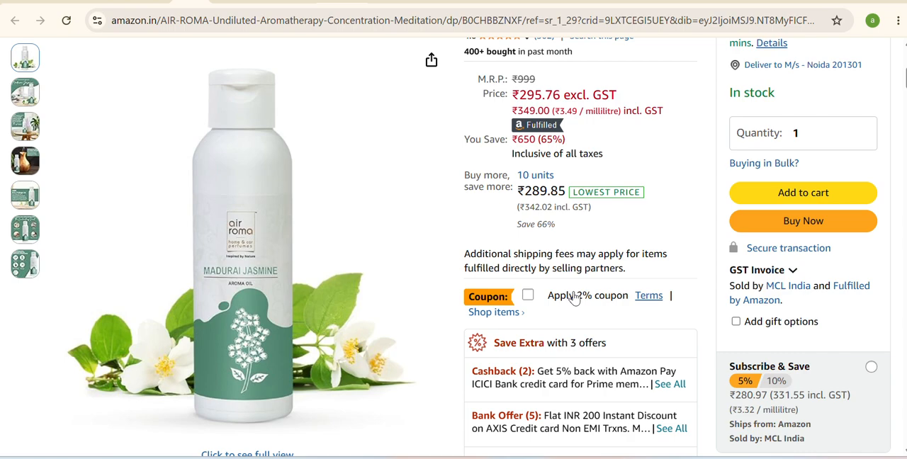
pyautogui.scroll(1, 575, 299)
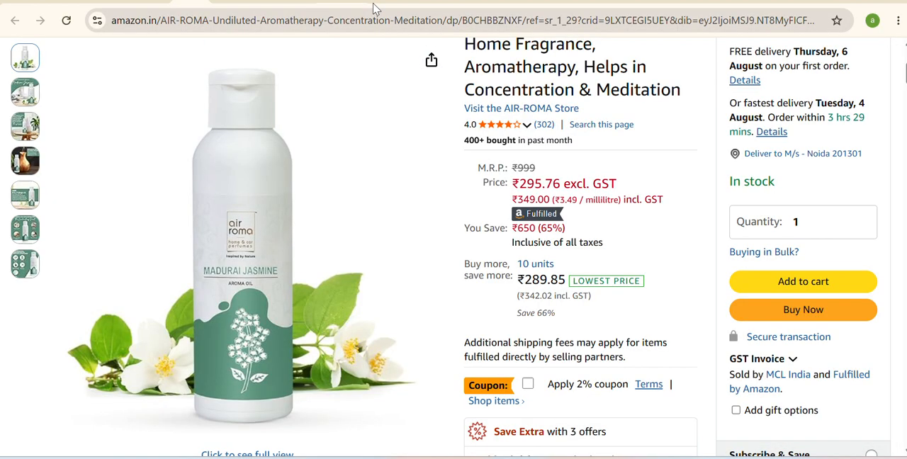
# - Return to the Seller Central home page, go to Manage Promotions and start creating a Percentage Off promotion
pyautogui.click(370, 10)
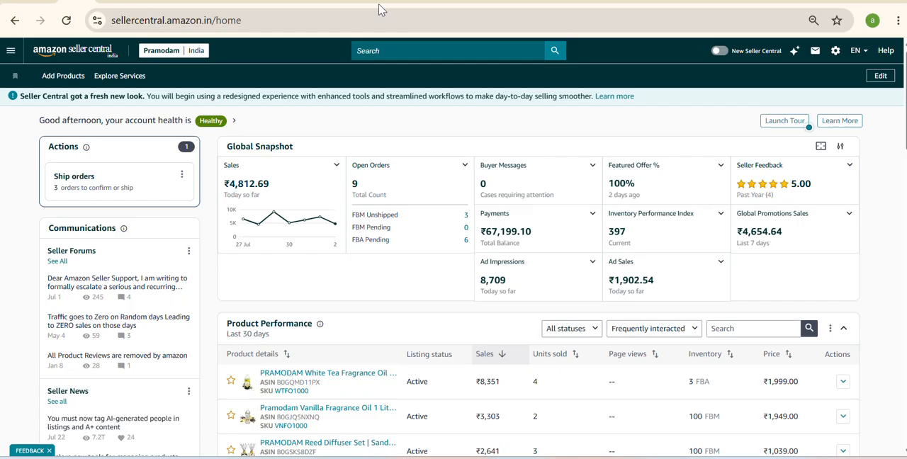
pyautogui.click(11, 50)
pyautogui.moveTo(50, 180)
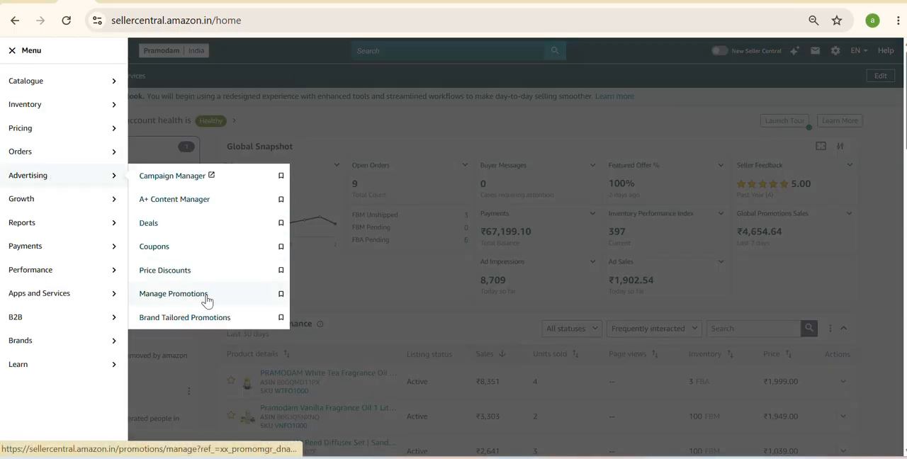
pyautogui.click(173, 293)
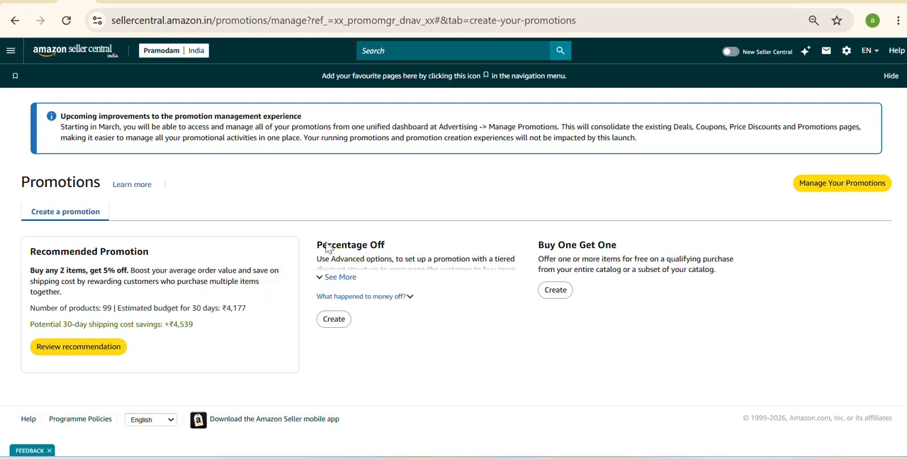
pyautogui.doubleClick(381, 247)
pyautogui.click(341, 324)
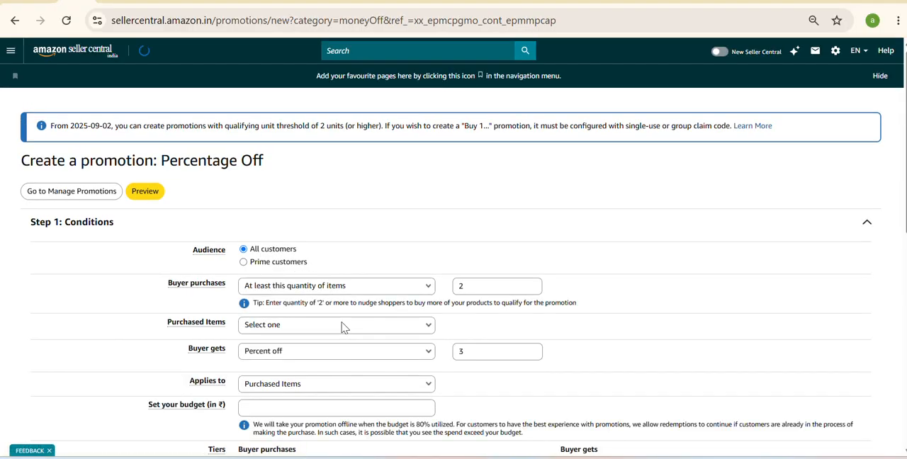
# - Set the buyer purchase condition to "For every quantity of items purchased" and the purchased items to "Entire catalogue"
pyautogui.scroll(-2, 341, 327)
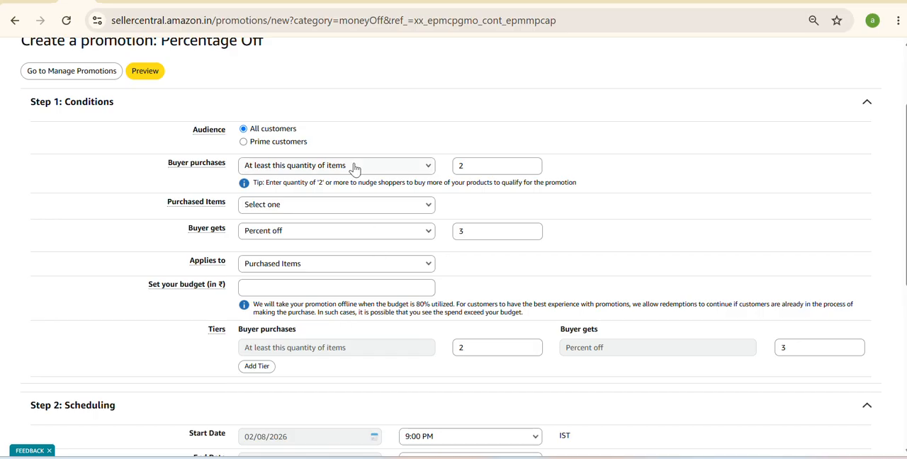
pyautogui.click(309, 165)
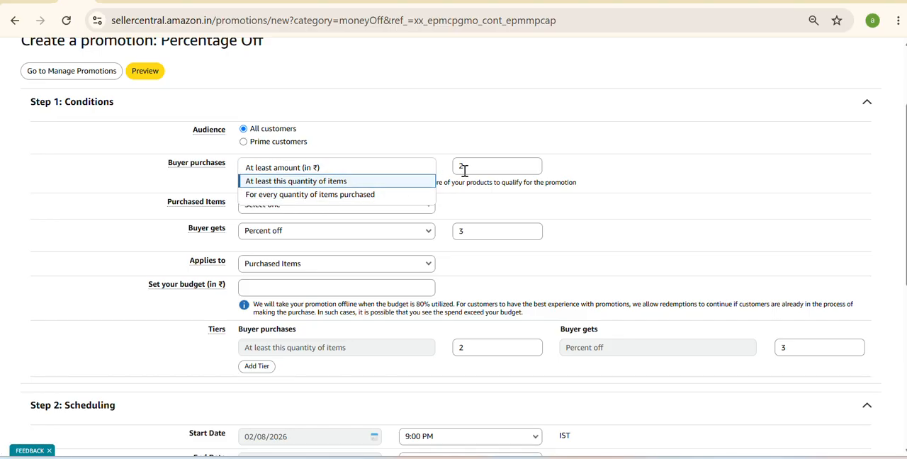
pyautogui.click(391, 195)
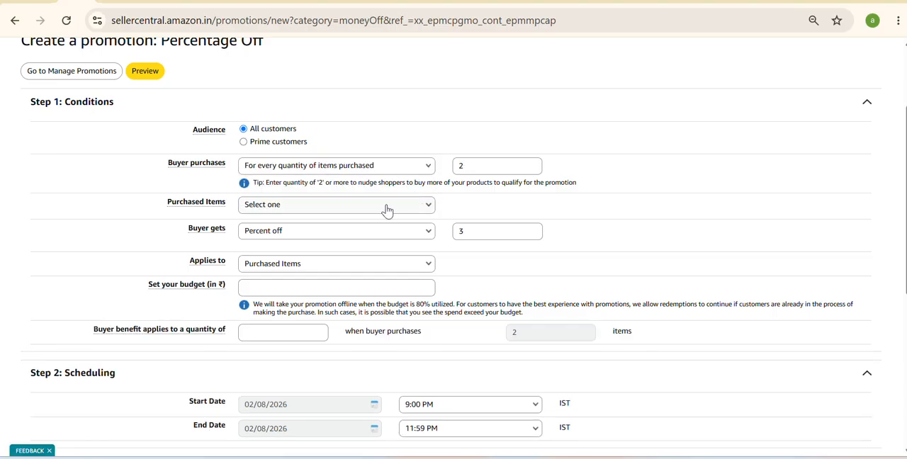
pyautogui.click(387, 210)
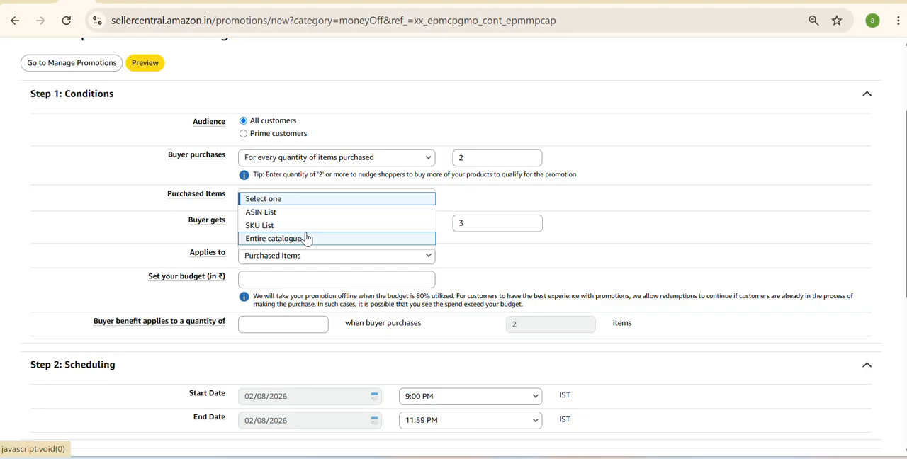
pyautogui.click(306, 238)
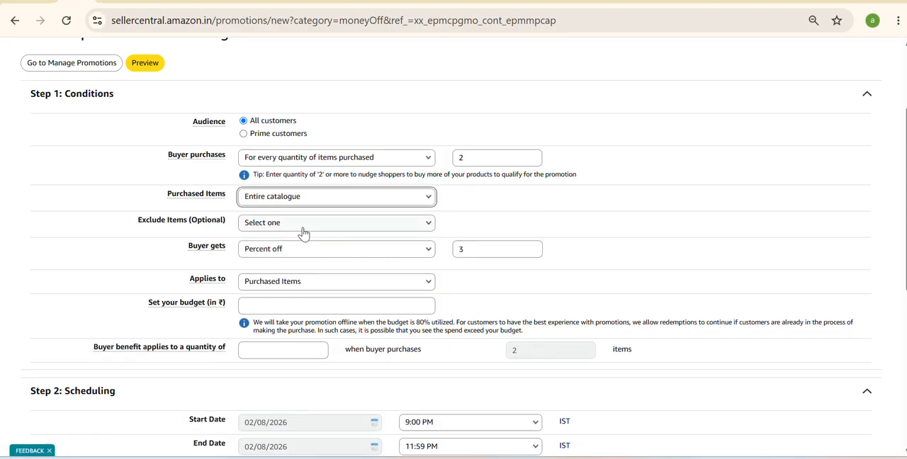
# - Choose "Percent off" as the buyer's benefit and apply it to "Purchased Items"
pyautogui.scroll(-1, 319, 203)
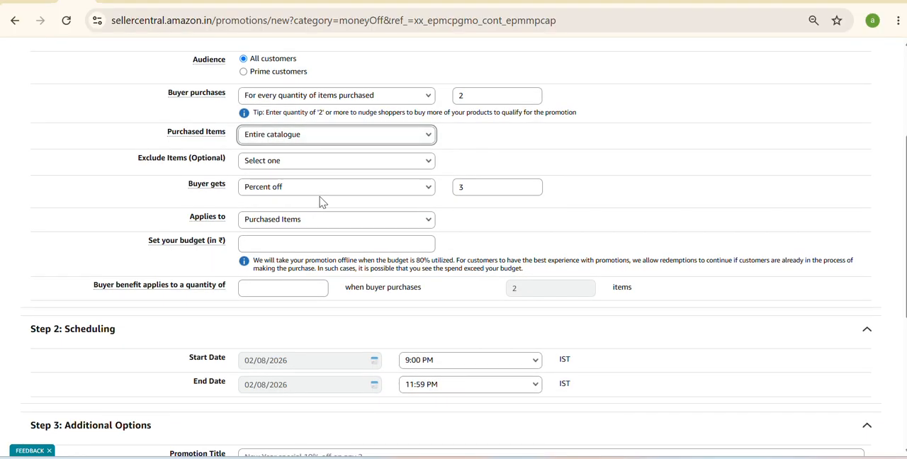
pyautogui.click(326, 194)
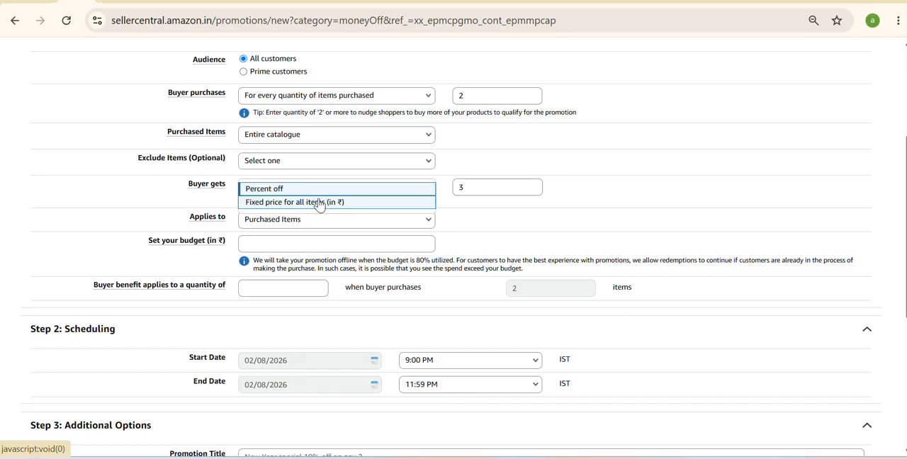
pyautogui.click(337, 190)
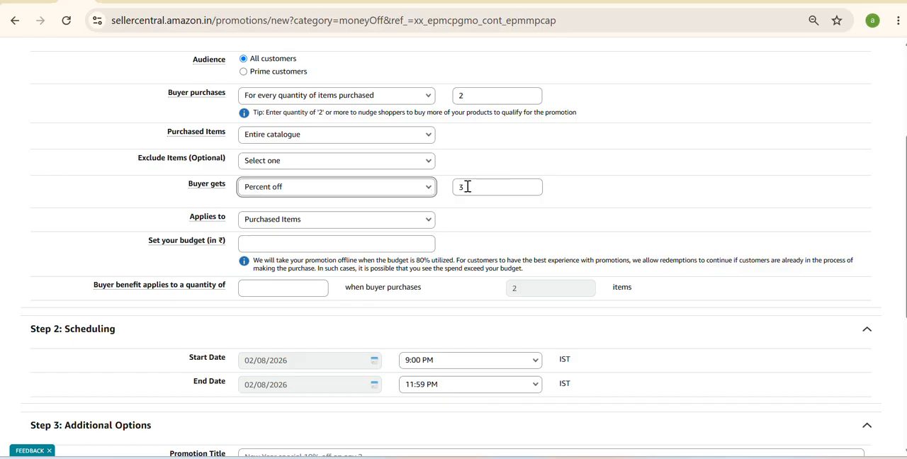
pyautogui.click(370, 221)
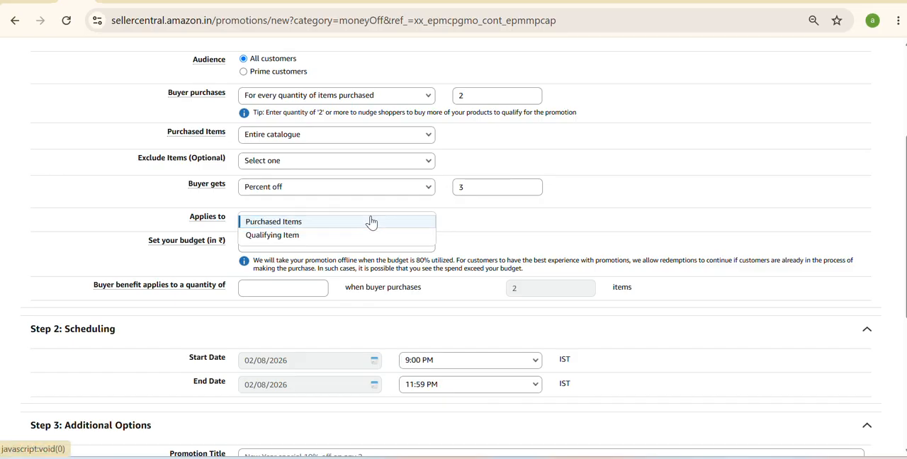
pyautogui.click(371, 221)
# - Set the promotion's budget to ₹10000 and the quantity the buyer benefit applies to as 1
pyautogui.click(333, 241)
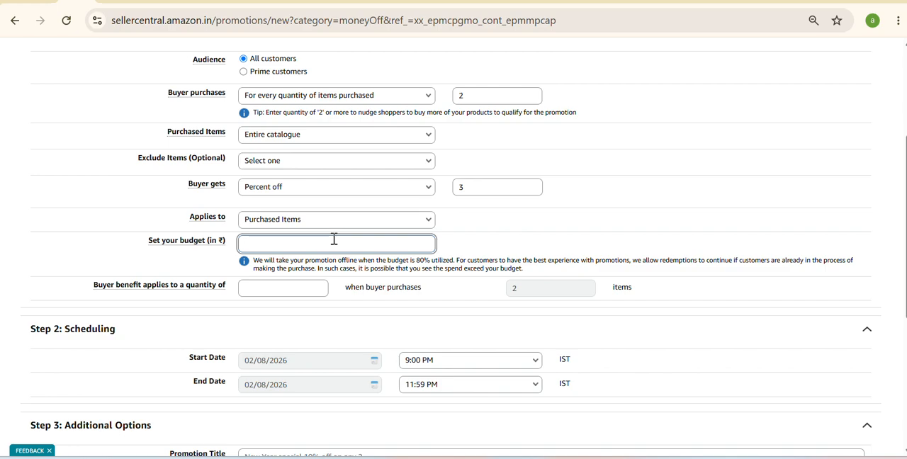
pyautogui.write('10000')
pyautogui.scroll(-1, 333, 241)
pyautogui.click(276, 283)
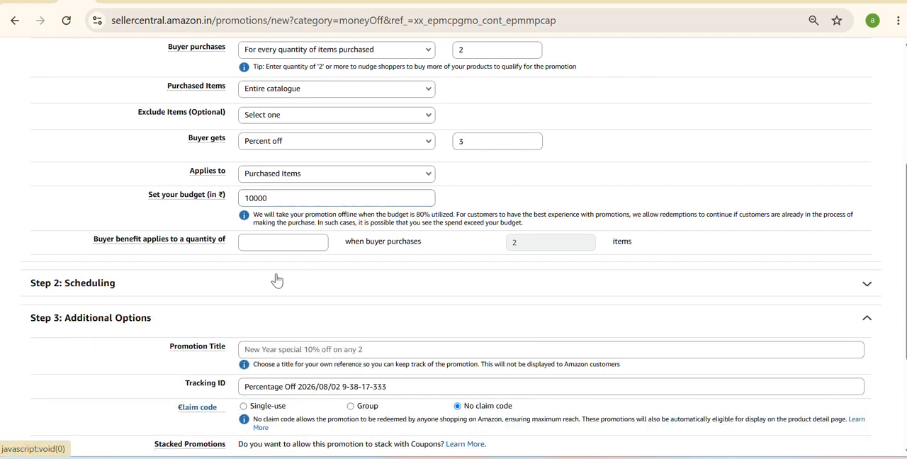
pyautogui.click(280, 239)
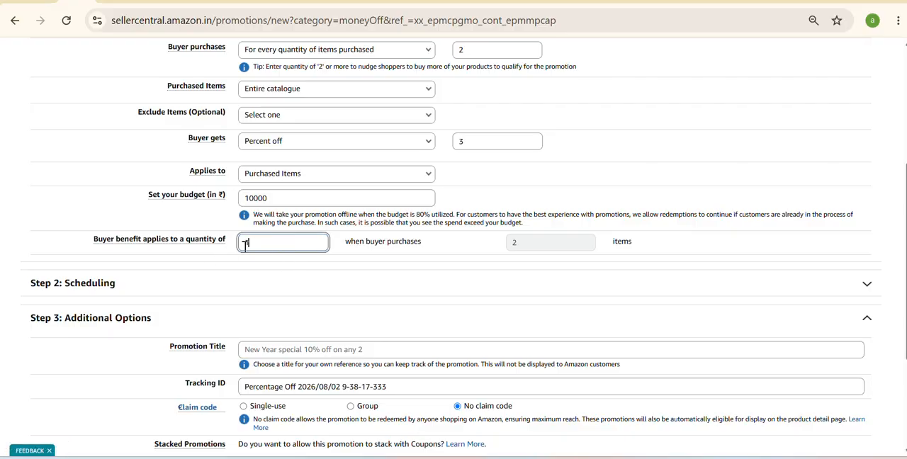
pyautogui.write('1')
pyautogui.click(354, 291)
pyautogui.scroll(1, 400, 241)
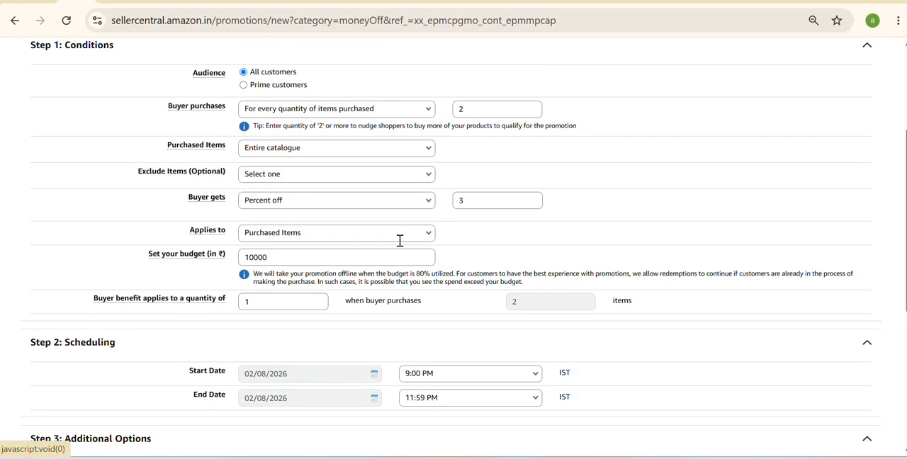
# - Set the buyer purchase quantity to 1 and look over the promotion's scheduling, claim code and stacking options
pyautogui.click(486, 113)
pyautogui.write('1')
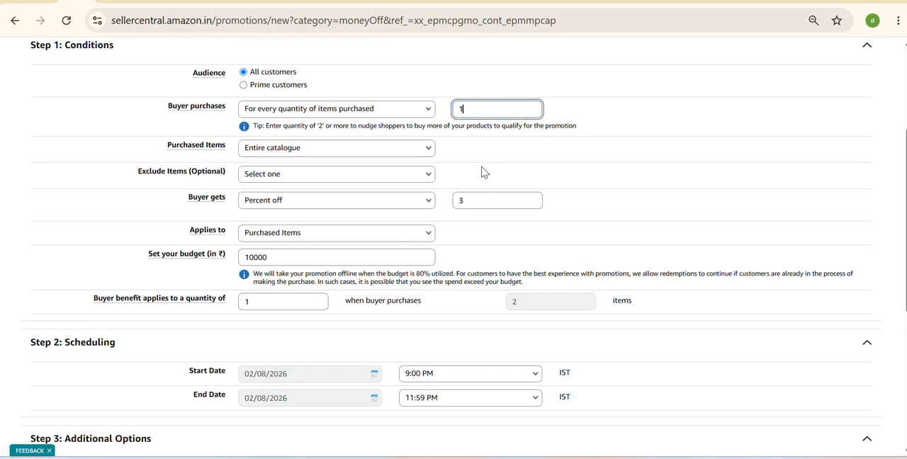
pyautogui.click(484, 175)
pyautogui.scroll(-2, 485, 177)
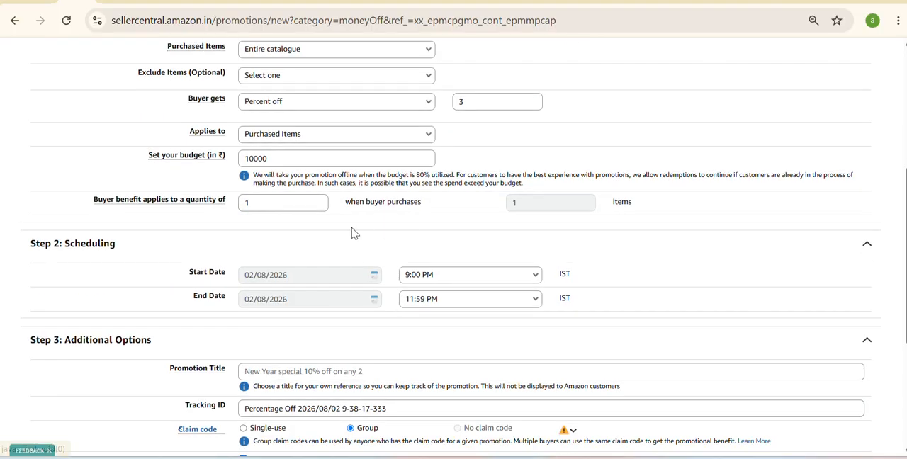
pyautogui.scroll(-2, 427, 258)
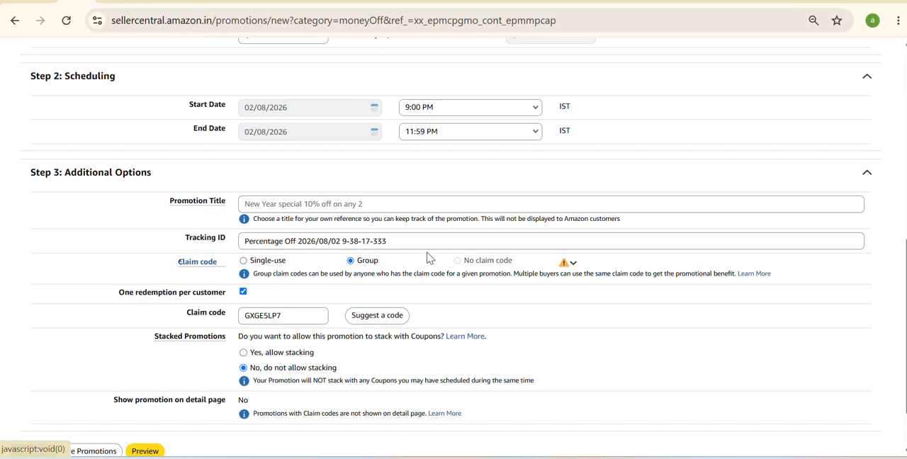
pyautogui.scroll(2, 427, 257)
pyautogui.scroll(4, 427, 257)
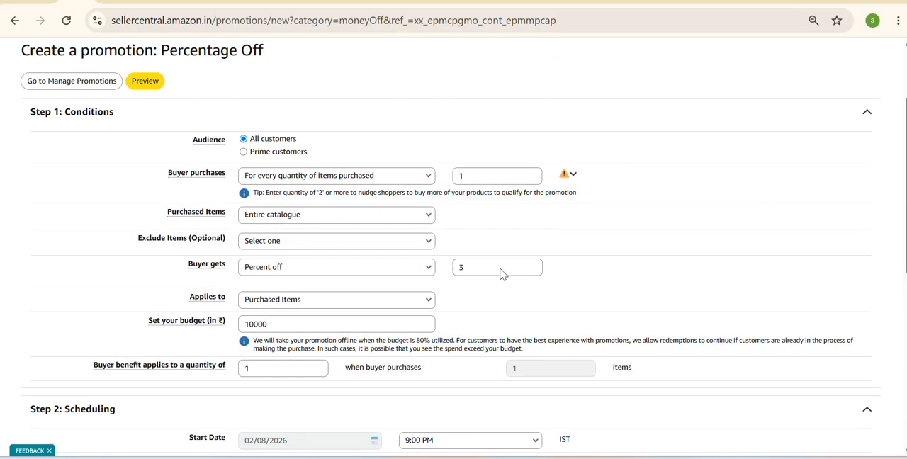
# - Turn off the one-redemption-per-customer limit in the additional options and try to preview the promotion
pyautogui.scroll(-3, 440, 265)
pyautogui.scroll(-1, 439, 265)
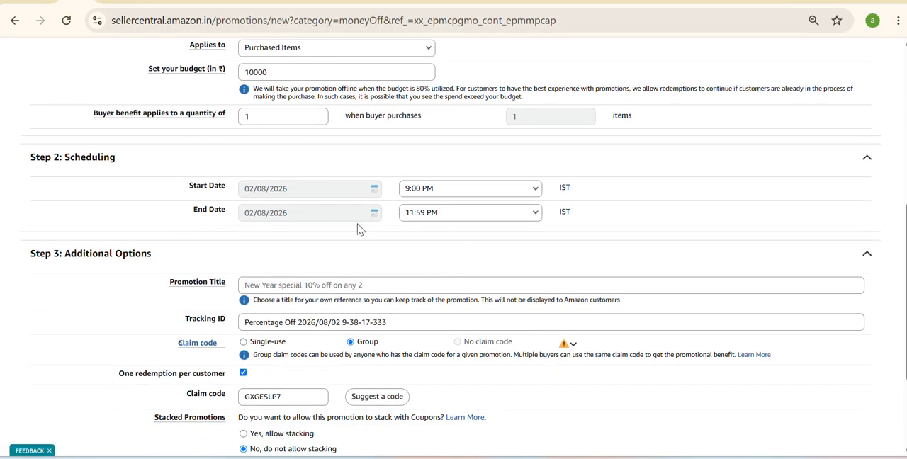
pyautogui.scroll(-1, 359, 229)
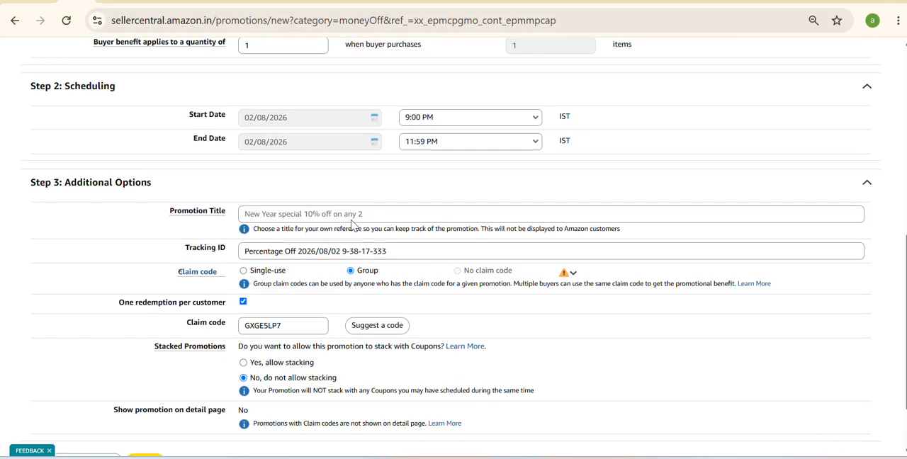
pyautogui.click(342, 214)
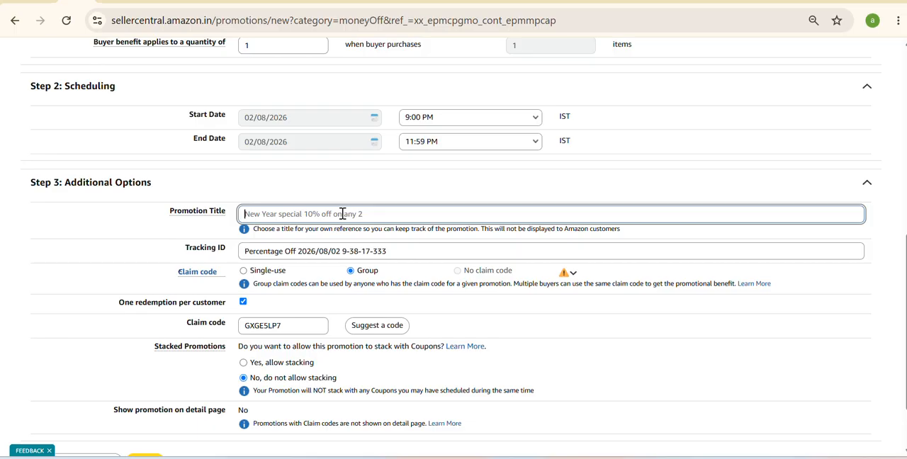
pyautogui.scroll(-1, 342, 213)
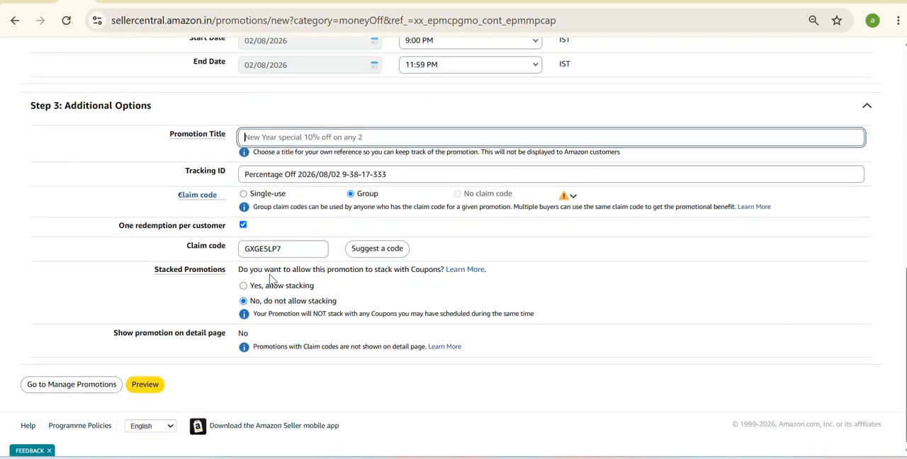
pyautogui.click(243, 225)
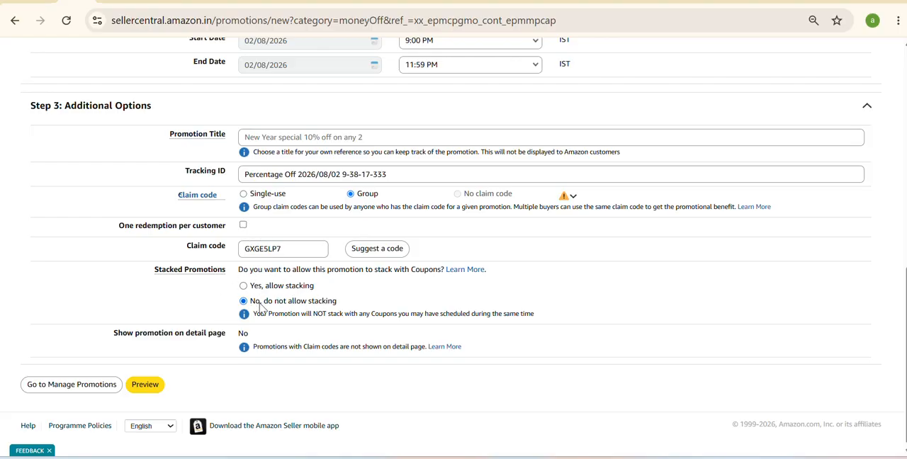
pyautogui.click(142, 389)
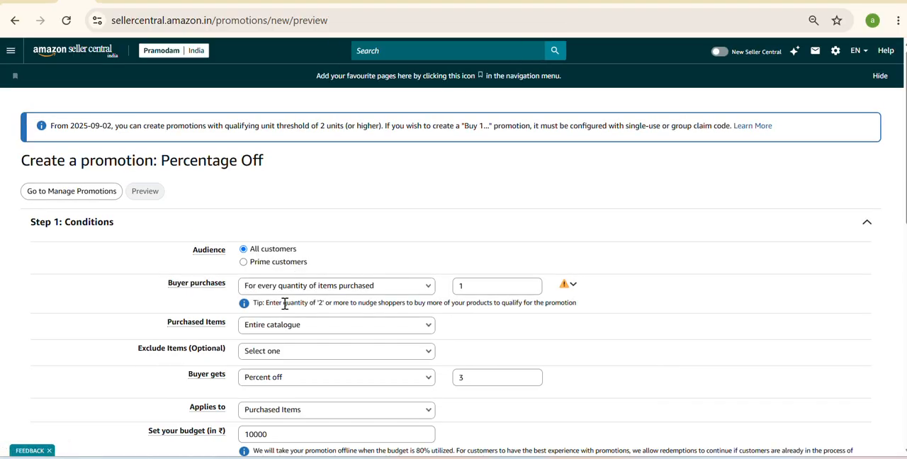
# - Enter "buy any and get 1" as the title of the Percentage Off promotion
pyautogui.scroll(-3, 284, 303)
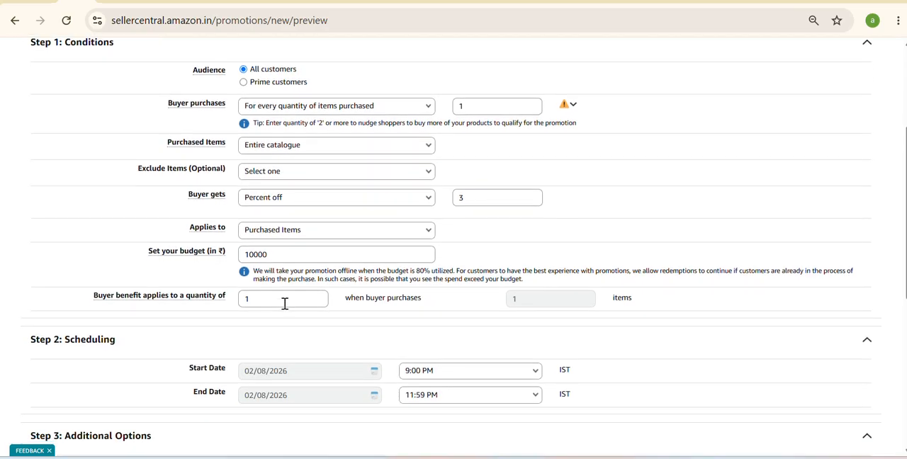
pyautogui.scroll(-3, 284, 303)
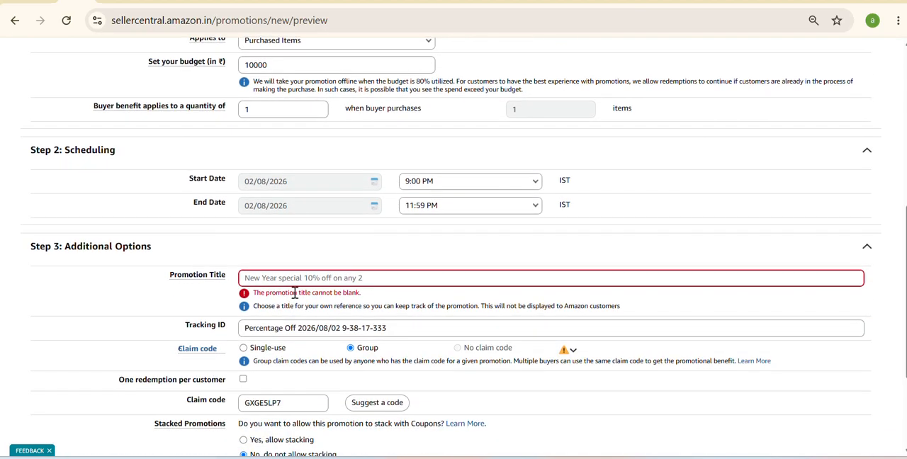
pyautogui.click(296, 282)
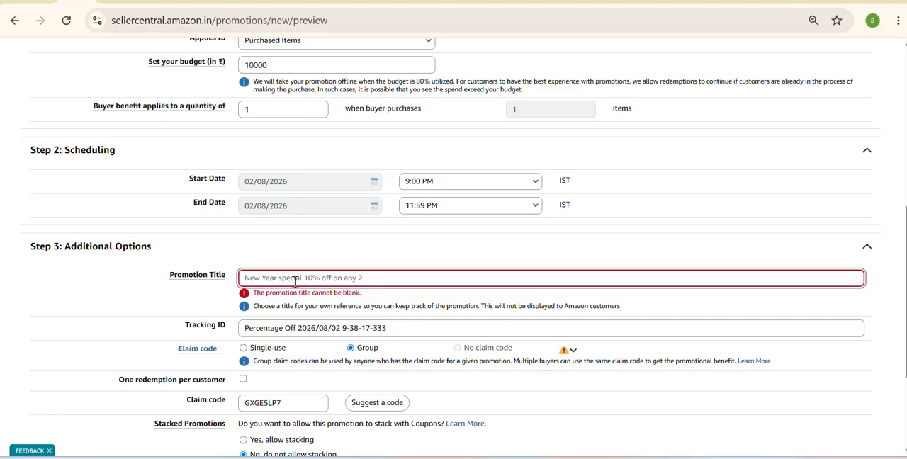
pyautogui.write('buy any and get 1')
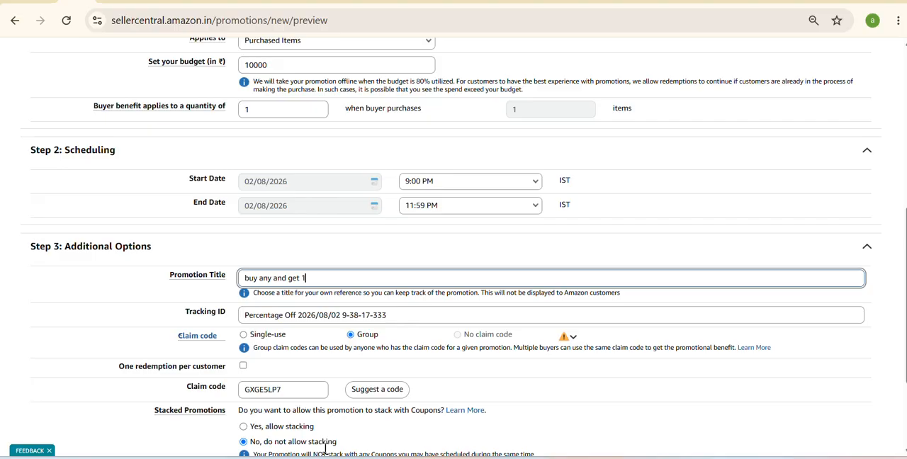
# - Check the promotion's purchase quantity and percent-off conditions, and set the promotion title to "buy one get 3 percent off"
pyautogui.scroll(3, 361, 309)
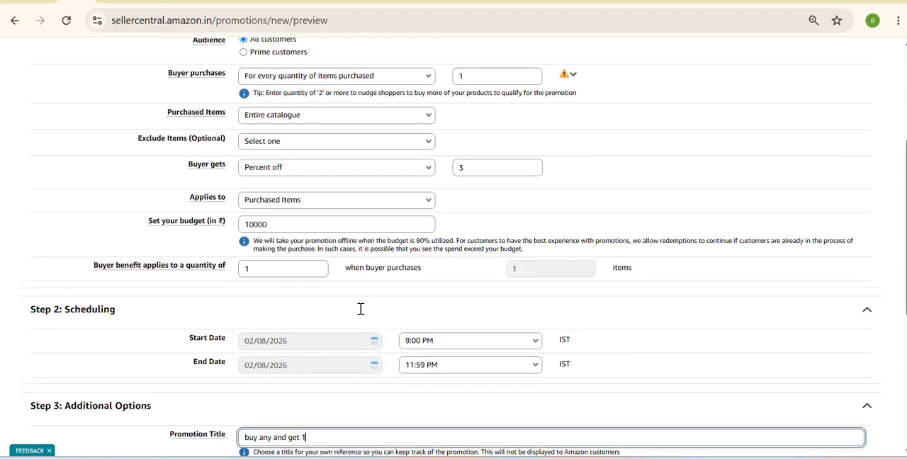
pyautogui.click(475, 76)
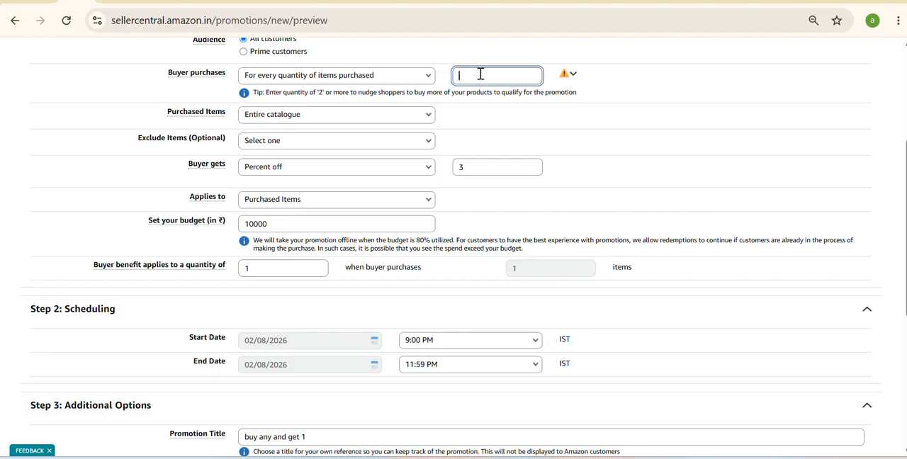
pyautogui.click(476, 233)
pyautogui.scroll(-2, 476, 233)
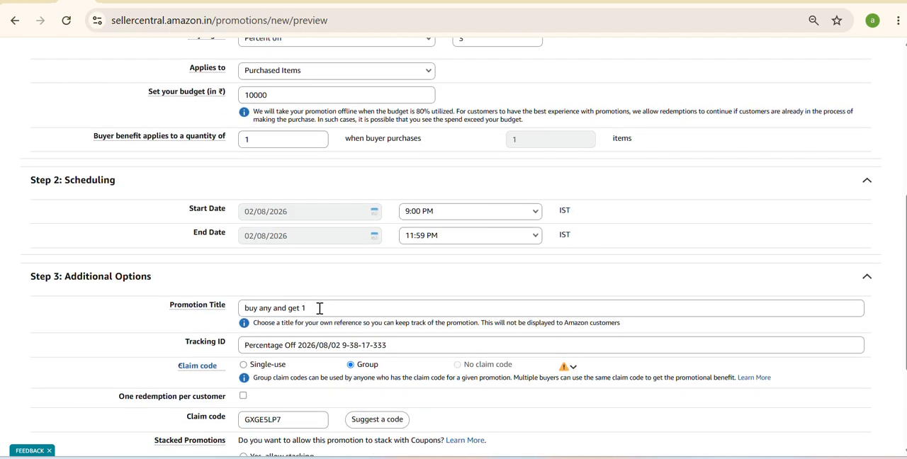
pyautogui.click(319, 308)
pyautogui.press('BackSpace')
pyautogui.press('BackSpace')
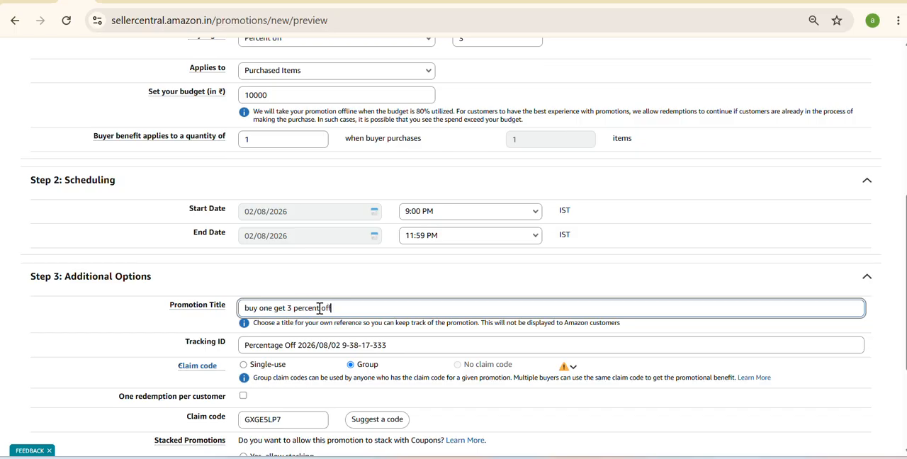
pyautogui.click(370, 283)
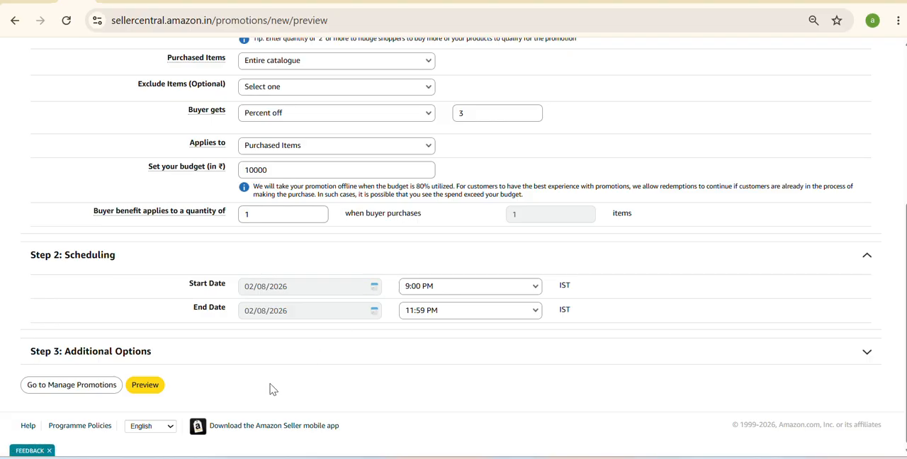
# - Preview the Percentage Off promotion and review its conditions, scheduling and additional options
pyautogui.click(142, 391)
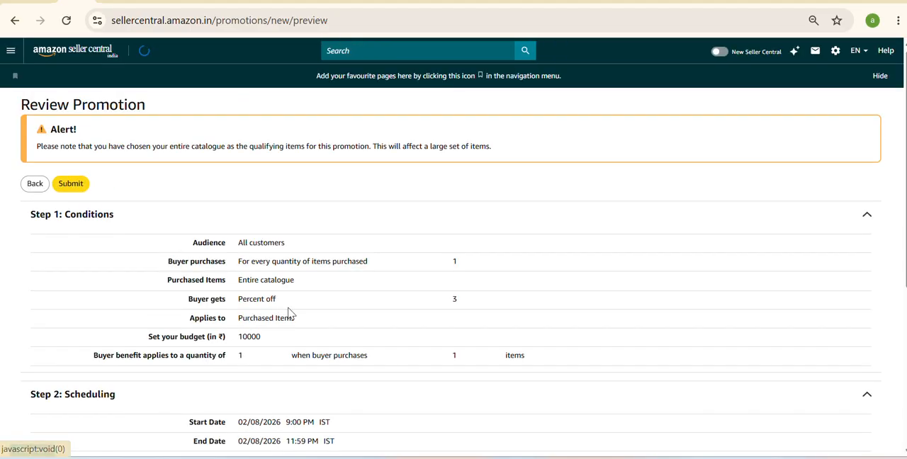
pyautogui.scroll(-3, 289, 313)
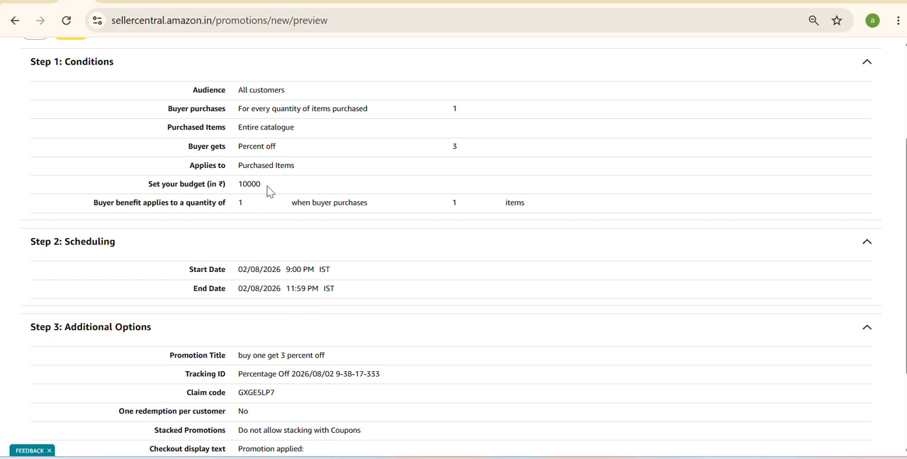
pyautogui.scroll(-1, 259, 236)
pyautogui.scroll(-1, 259, 236)
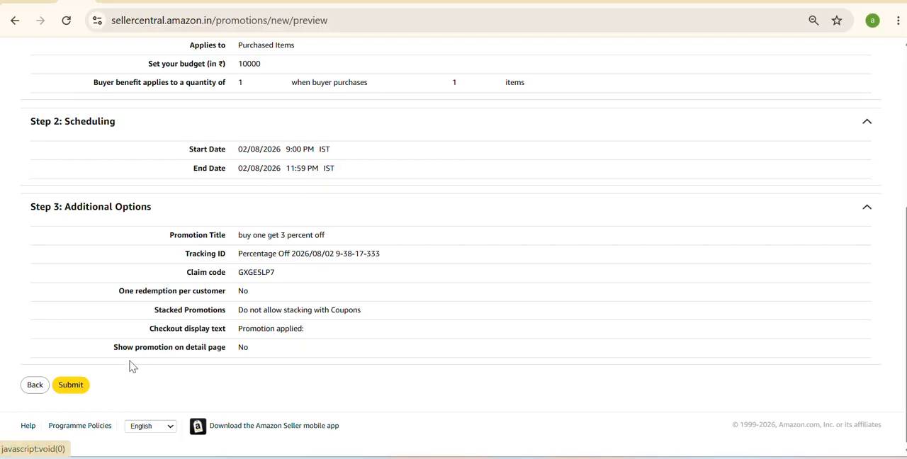
pyautogui.scroll(1, 289, 268)
pyautogui.scroll(4, 289, 268)
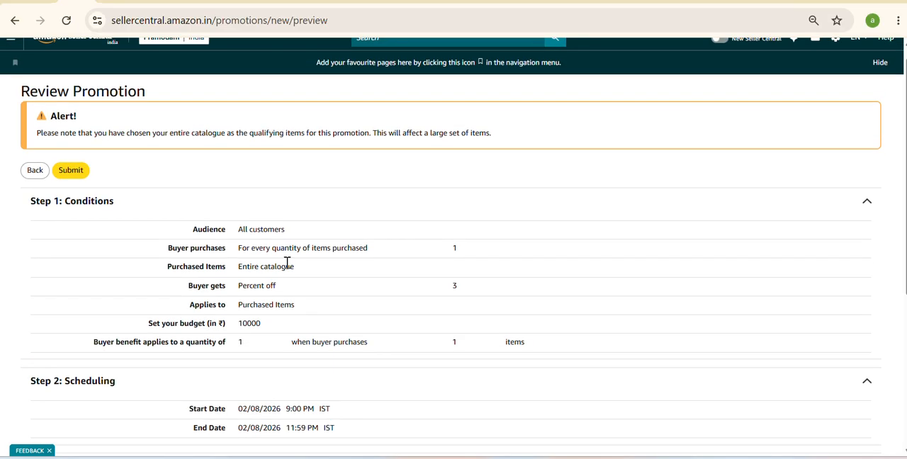
pyautogui.scroll(1, 287, 263)
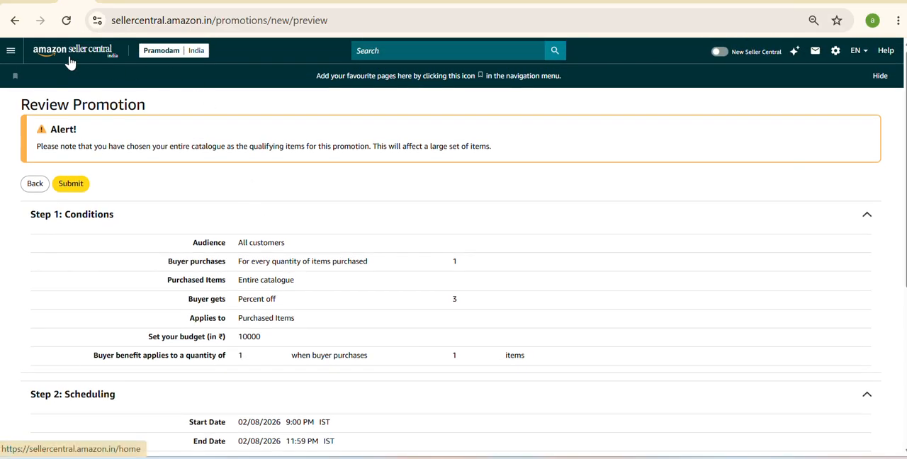
# - Go to Manage Promotions and start creating a Buy One Get One promotion
pyautogui.click(11, 51)
pyautogui.moveTo(99, 177)
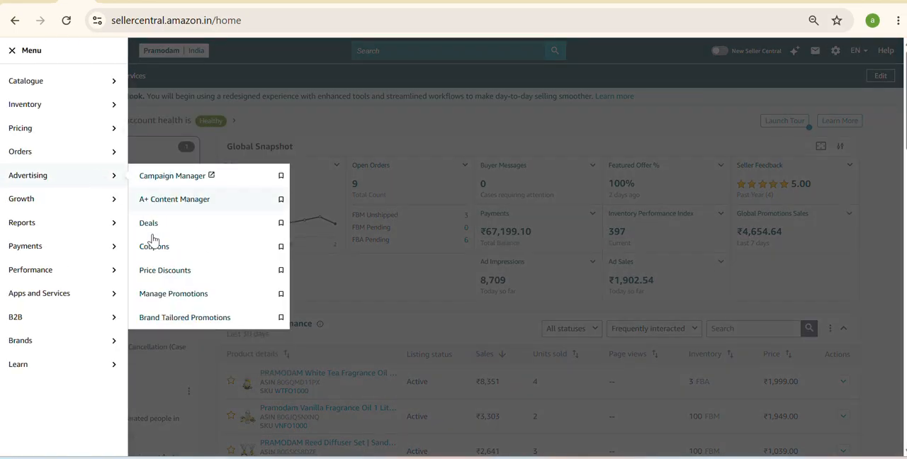
pyautogui.click(170, 291)
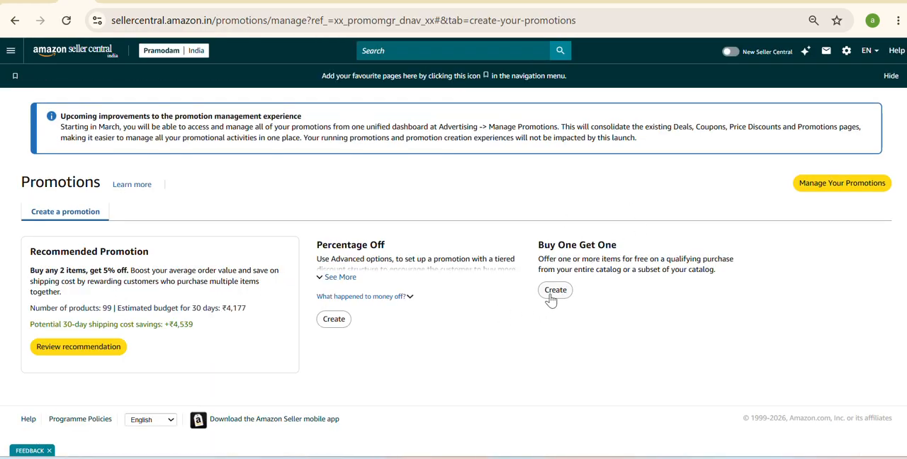
pyautogui.click(552, 295)
# - Look over the Buy One Get One form's conditions, scheduling, title, tracking ID and claim code options
pyautogui.scroll(-3, 551, 299)
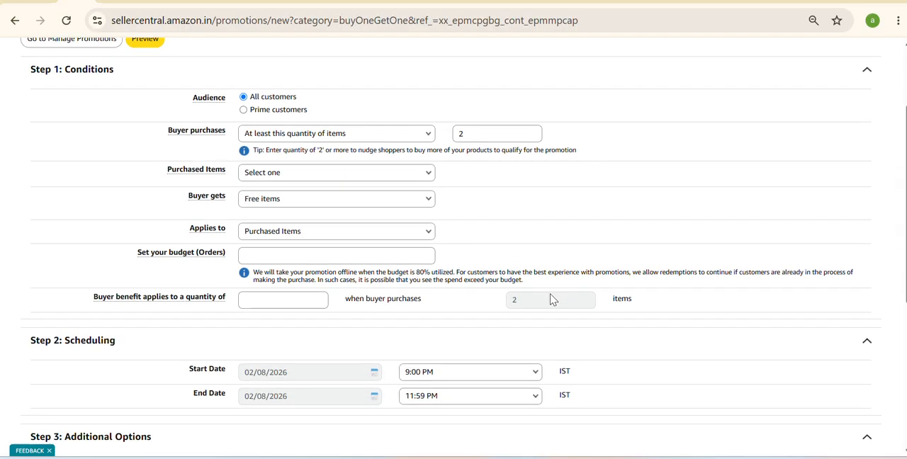
pyautogui.click(487, 134)
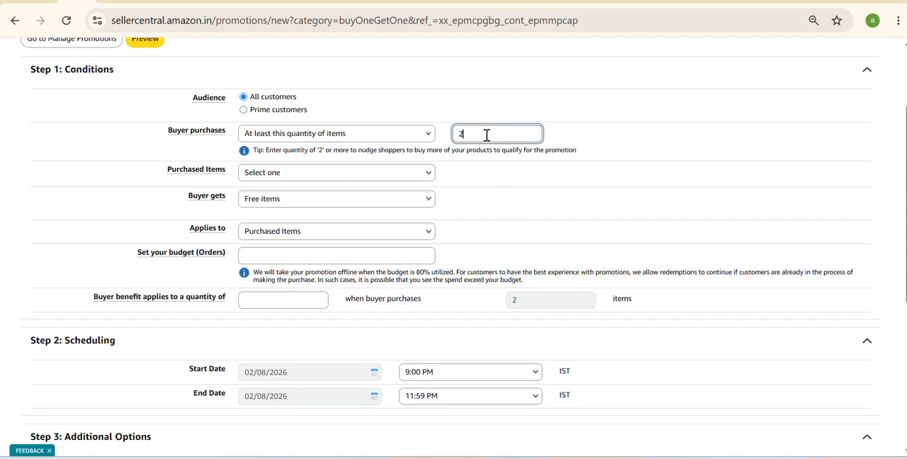
pyautogui.scroll(-3, 486, 135)
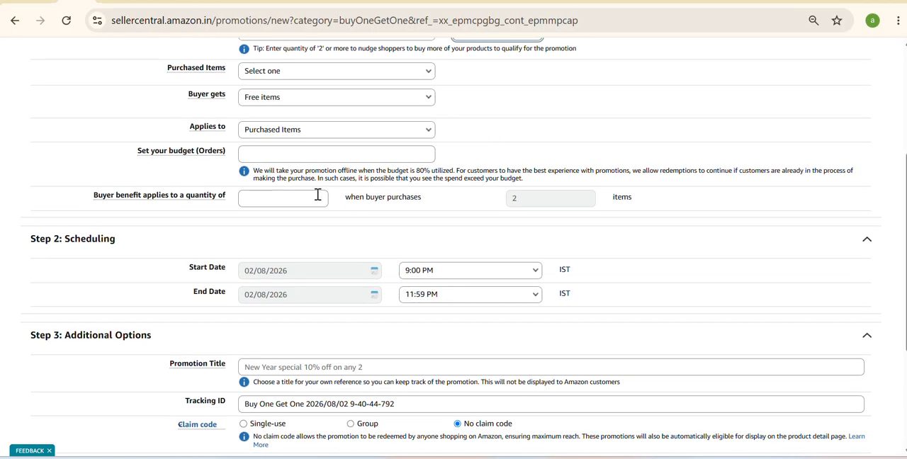
pyautogui.scroll(-1, 317, 194)
pyautogui.scroll(-4, 317, 194)
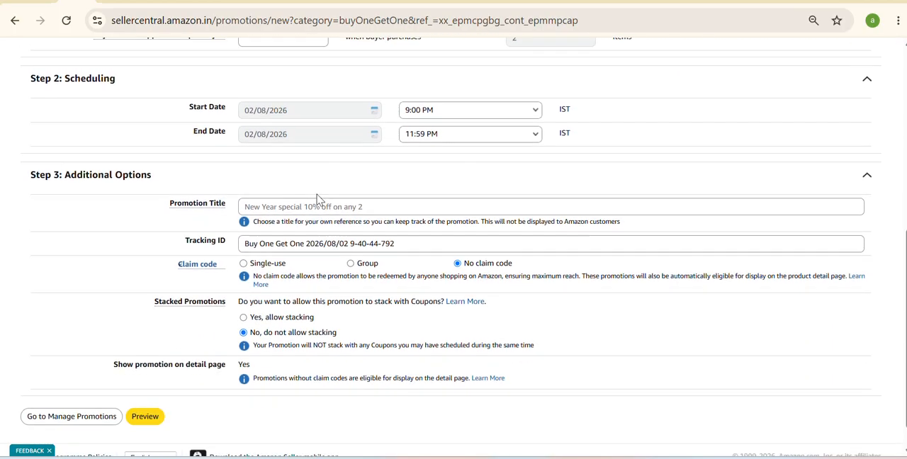
pyautogui.click(307, 205)
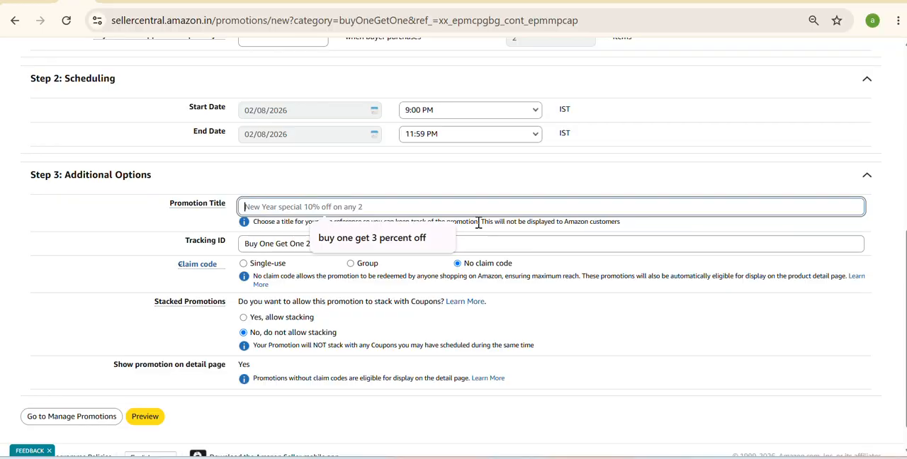
pyautogui.click(488, 245)
pyautogui.scroll(5, 488, 245)
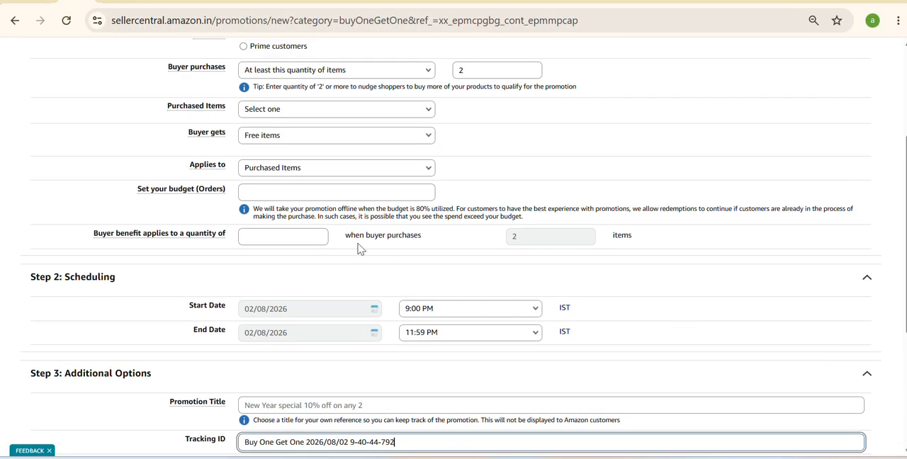
# - Examine the buyer benefit, order budget and buyer purchase condition choices of the Buy One Get One promotion
pyautogui.scroll(1, 359, 249)
pyautogui.click(345, 200)
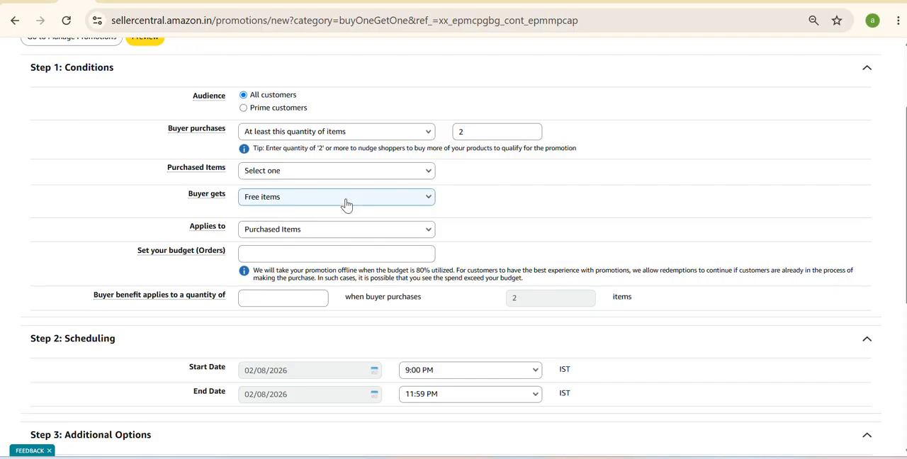
pyautogui.click(345, 201)
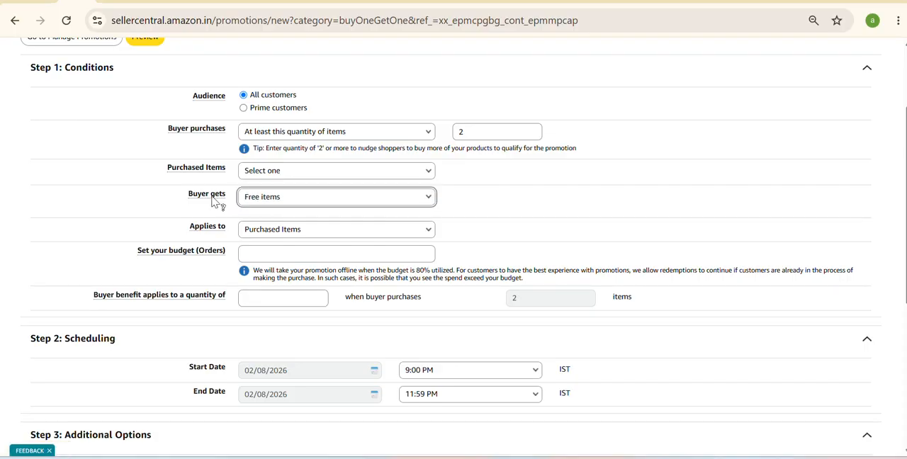
pyautogui.moveTo(219, 202)
pyautogui.click(247, 201)
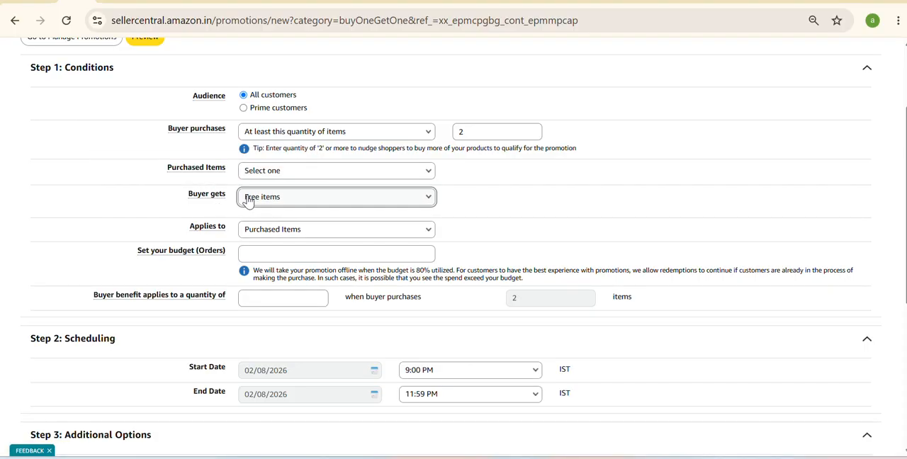
pyautogui.click(297, 249)
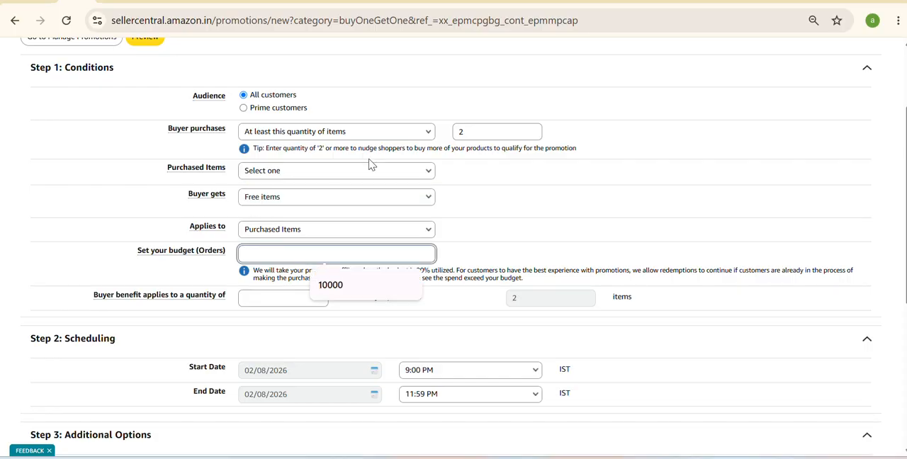
pyautogui.click(342, 133)
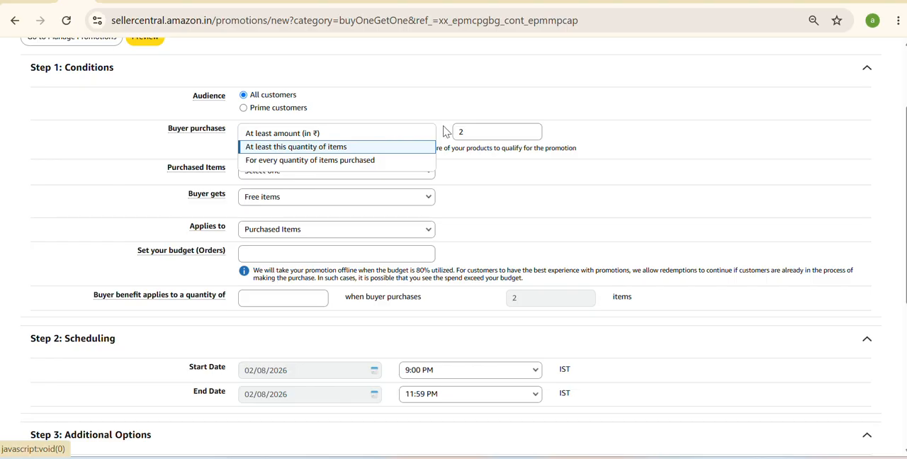
pyautogui.click(487, 164)
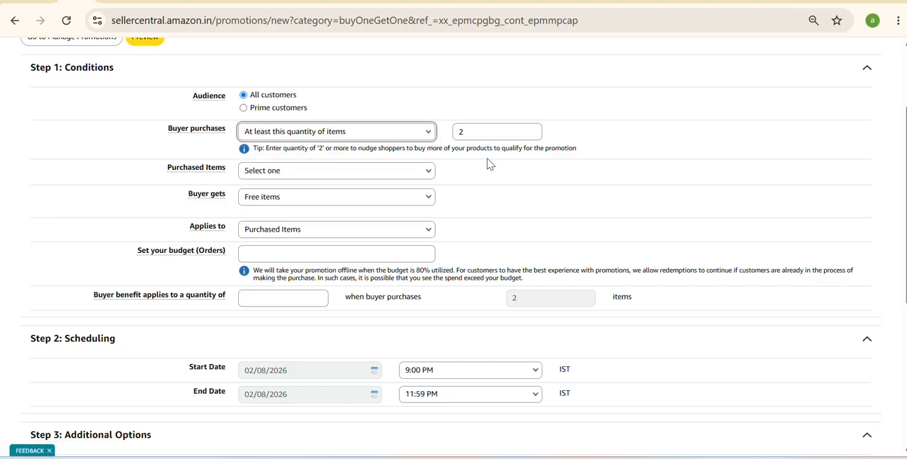
# - Set the Buy One Get One promotion's purchased items to "ASIN List"
pyautogui.rightClick(487, 164)
pyautogui.click(386, 177)
pyautogui.click(383, 176)
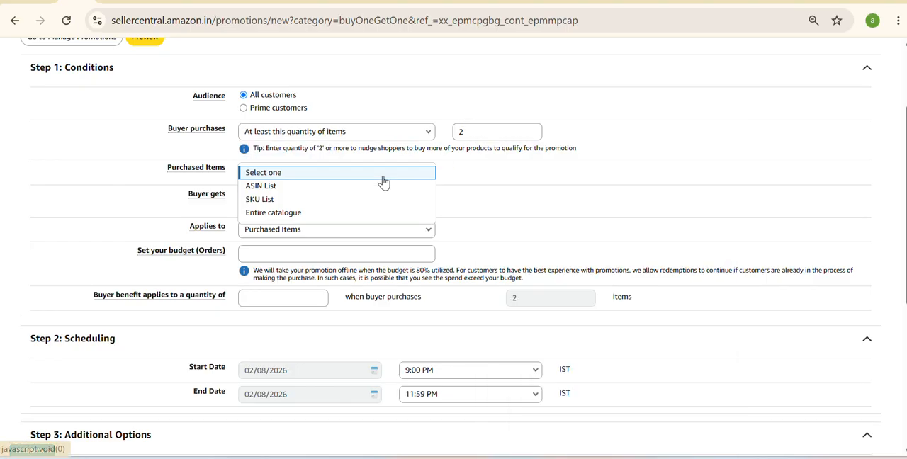
pyautogui.click(359, 188)
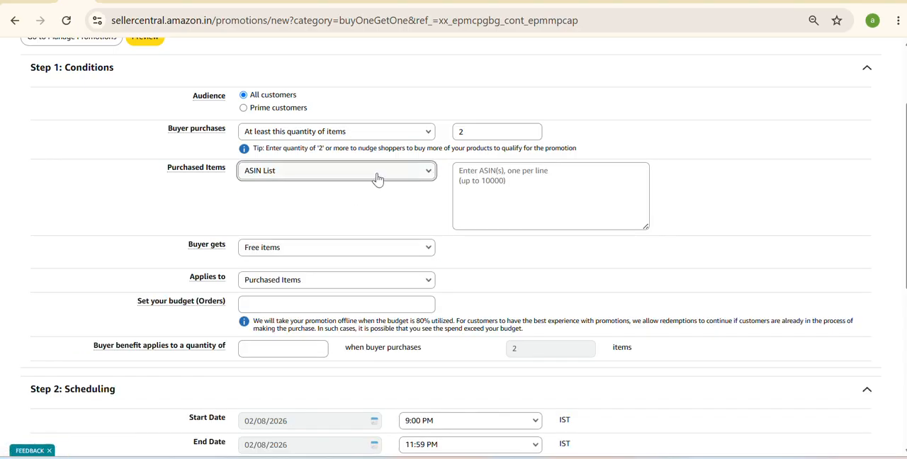
# - Set the Buy One Get One promotion's buyer benefit to apply to a quantity of 1
pyautogui.scroll(-3, 377, 178)
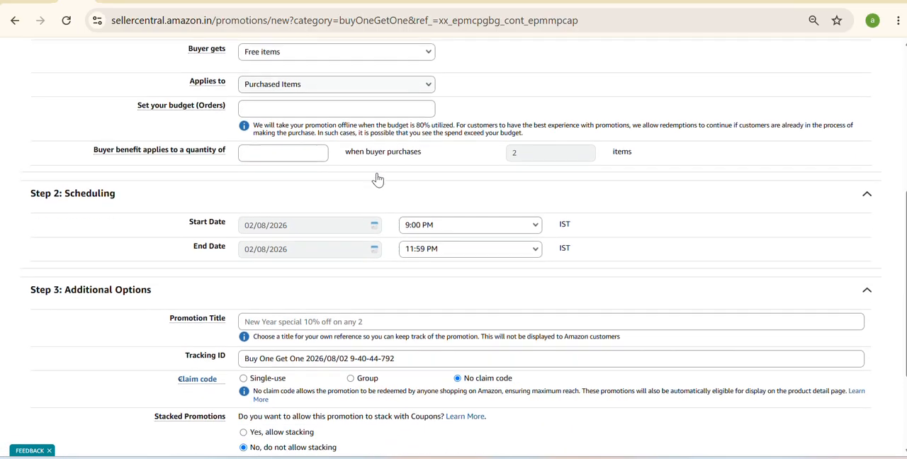
pyautogui.click(285, 151)
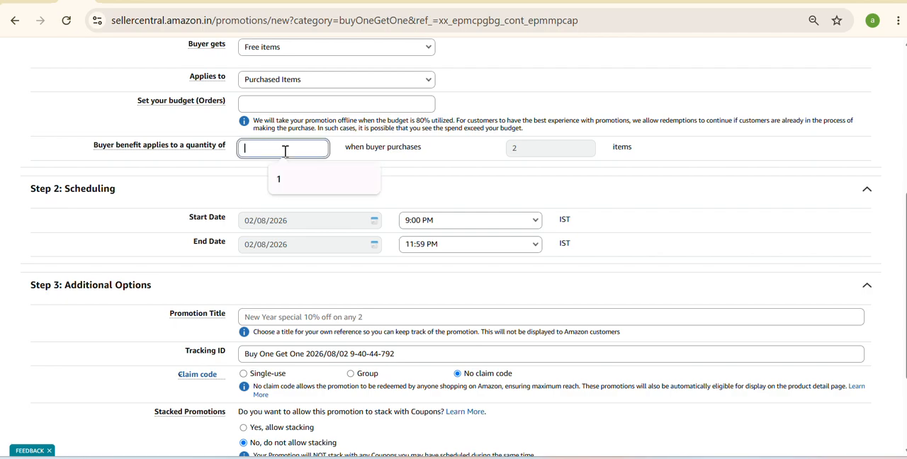
pyautogui.click(293, 190)
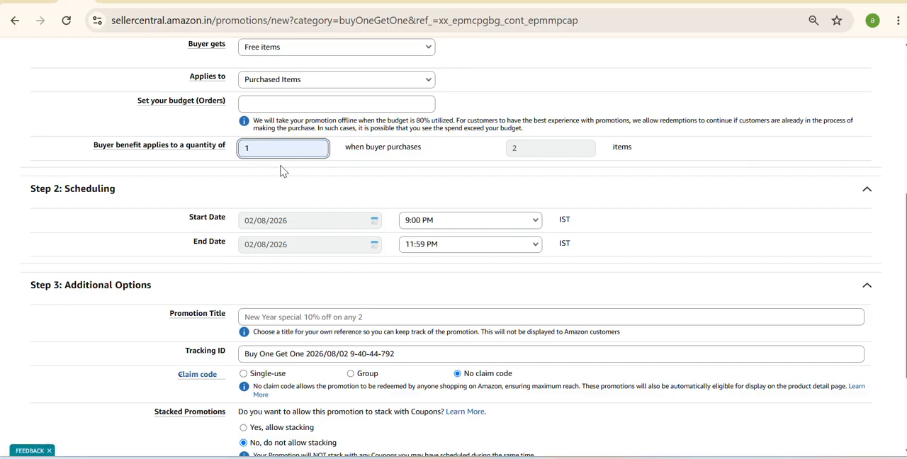
pyautogui.click(281, 170)
pyautogui.scroll(-2, 280, 184)
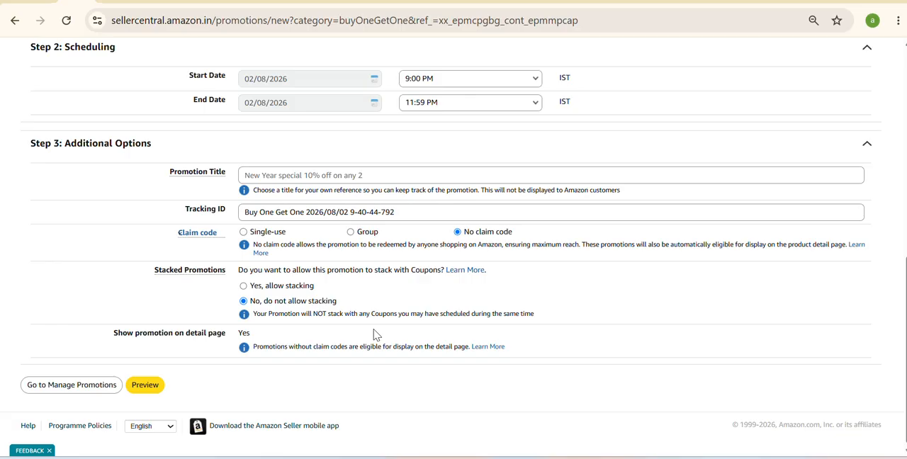
pyautogui.scroll(5, 376, 335)
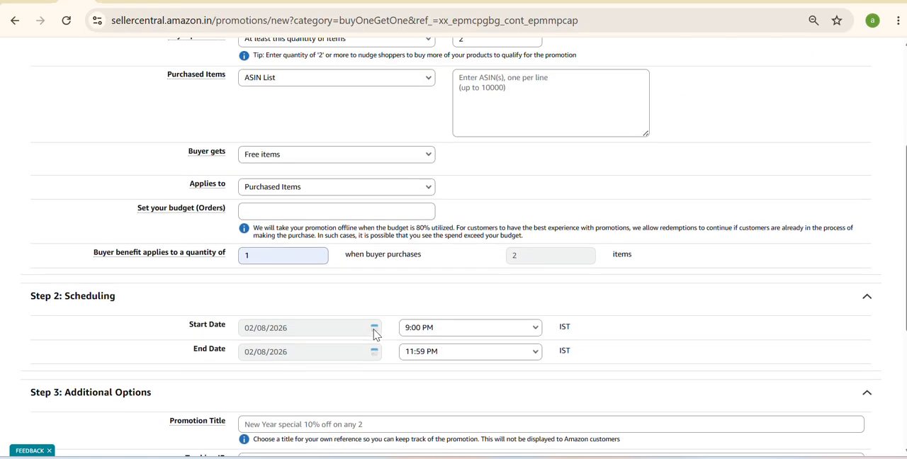
pyautogui.scroll(1, 372, 328)
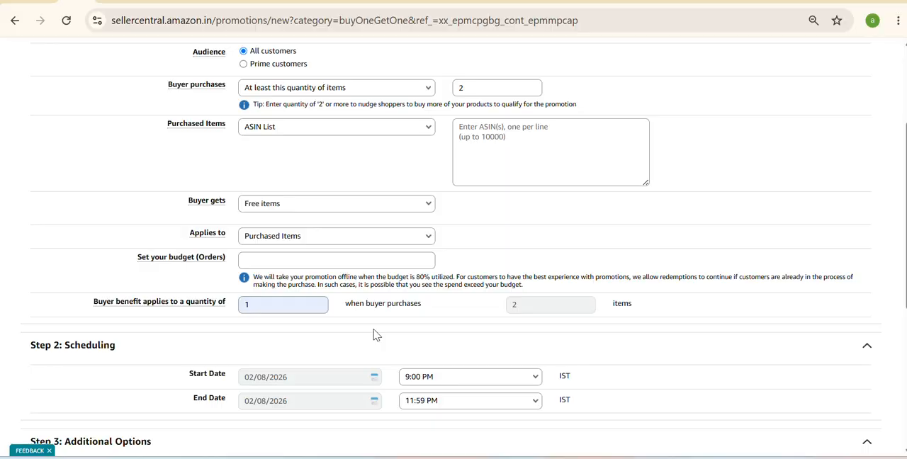